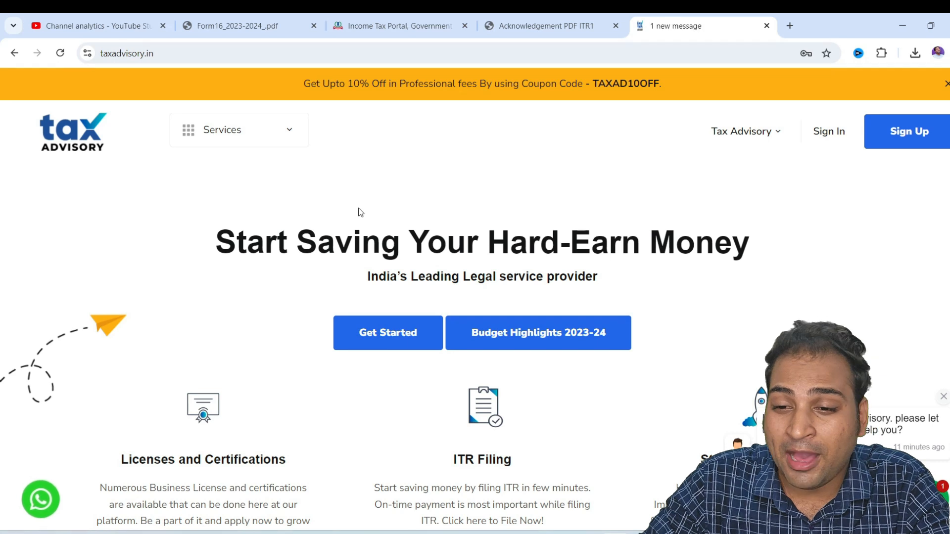
# - Switch to the Income Tax portal and examine the ITR form and filing details of the revised and original A.Y. 2024-25 returns
pyautogui.click(428, 20)
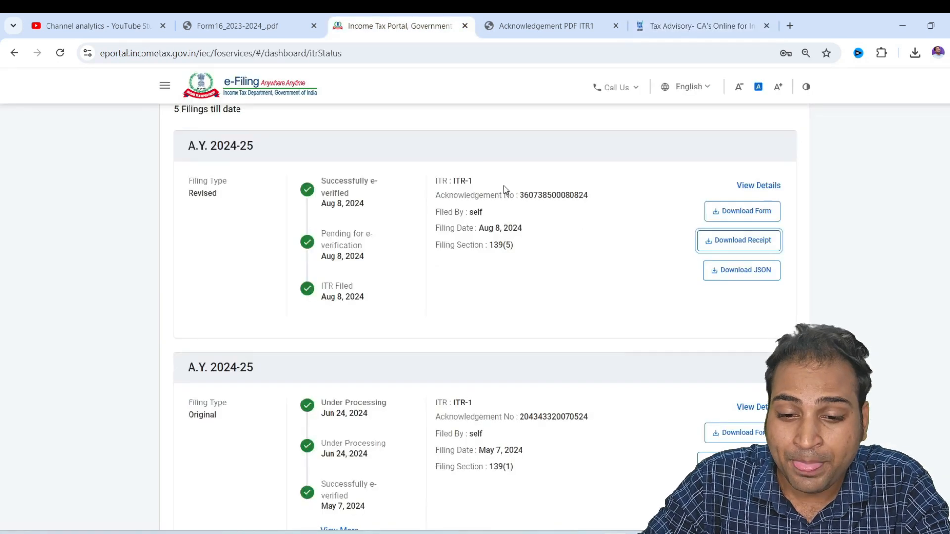
pyautogui.scroll(3, 370, 259)
pyautogui.scroll(-5, 407, 290)
pyautogui.scroll(1, 319, 282)
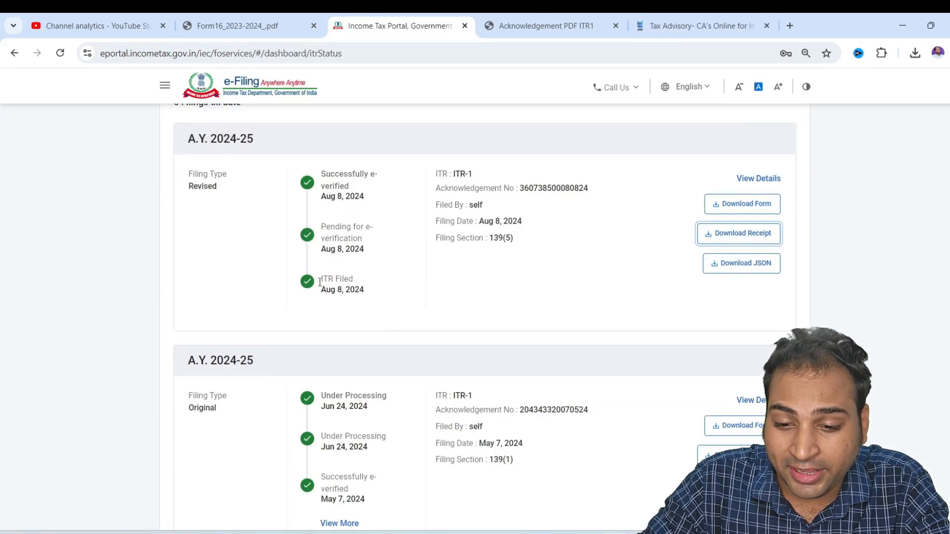
pyautogui.scroll(-1, 297, 356)
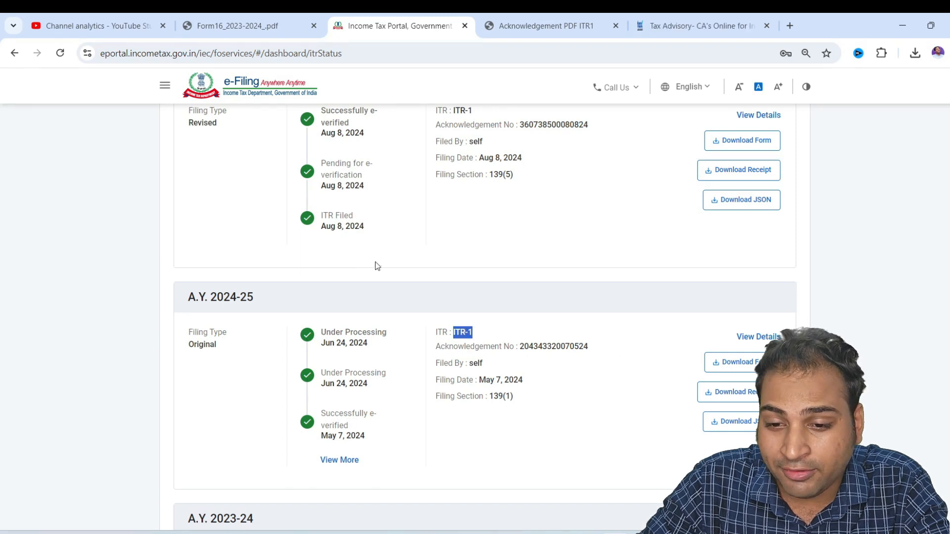
pyautogui.scroll(1, 479, 186)
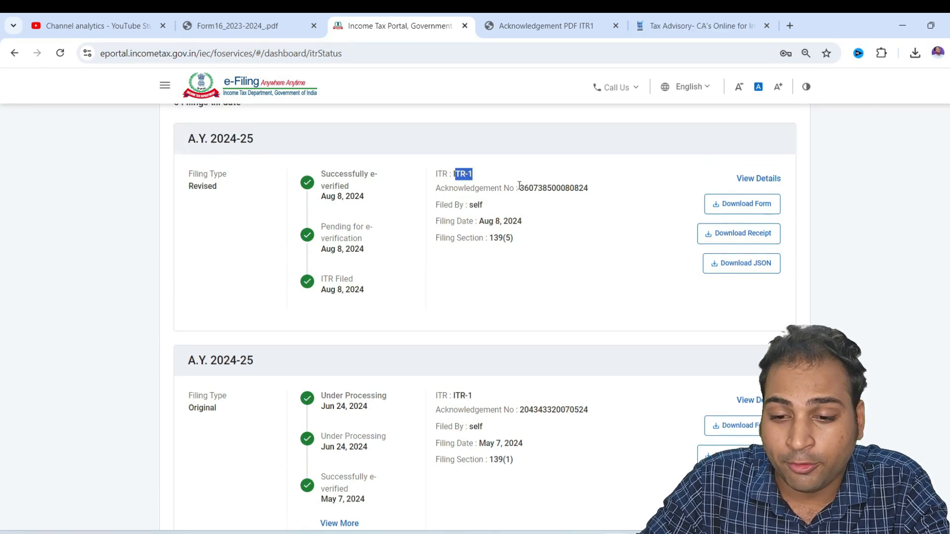
pyautogui.moveTo(478, 222); pyautogui.dragTo(517, 223)
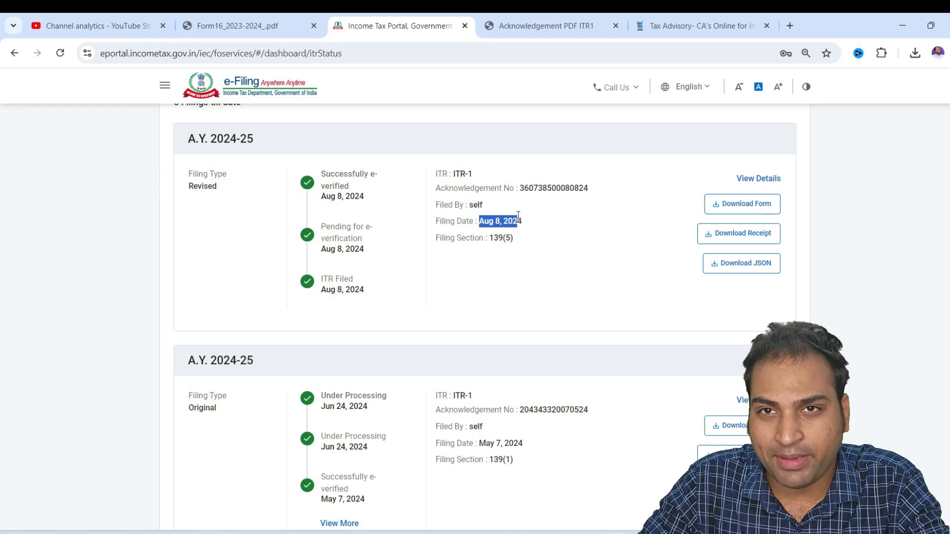
pyautogui.scroll(2, 509, 211)
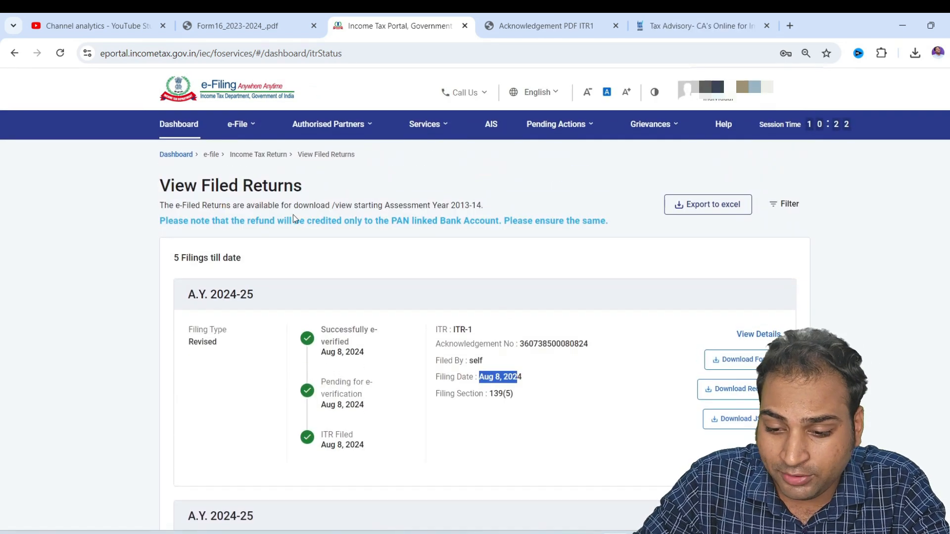
# - Begin filing an income tax return for assessment year 2024-25 (Current A.Y.) in Online mode
pyautogui.moveTo(244, 132)
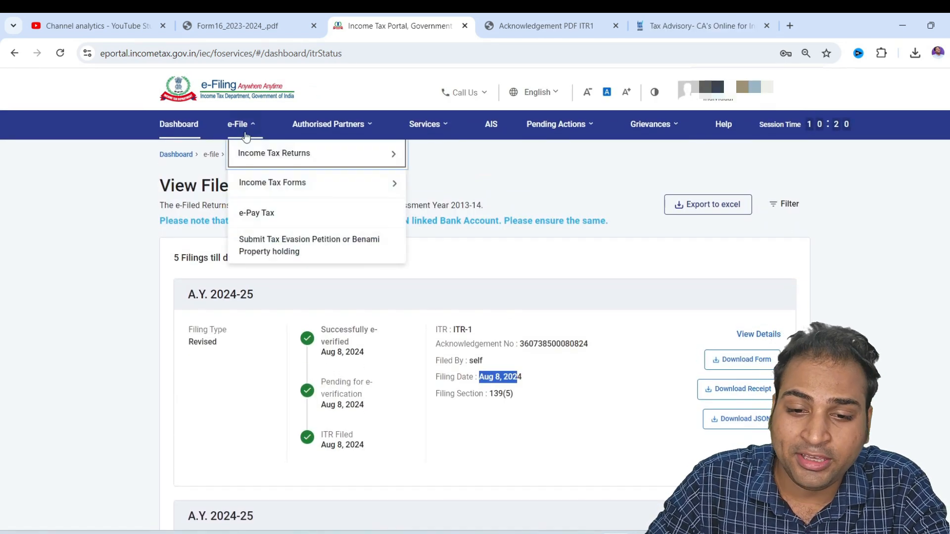
pyautogui.moveTo(278, 155)
pyautogui.click(448, 155)
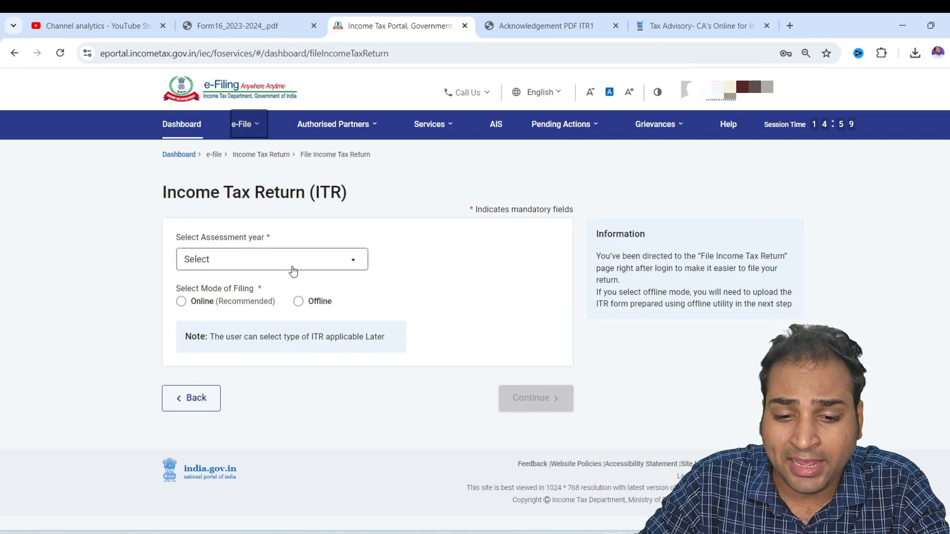
pyautogui.click(272, 264)
pyautogui.click(253, 310)
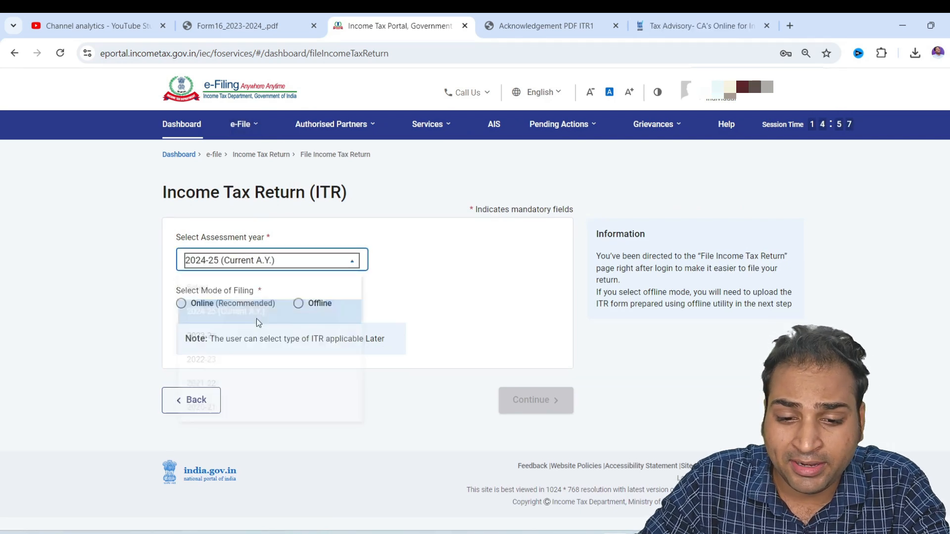
pyautogui.click(181, 302)
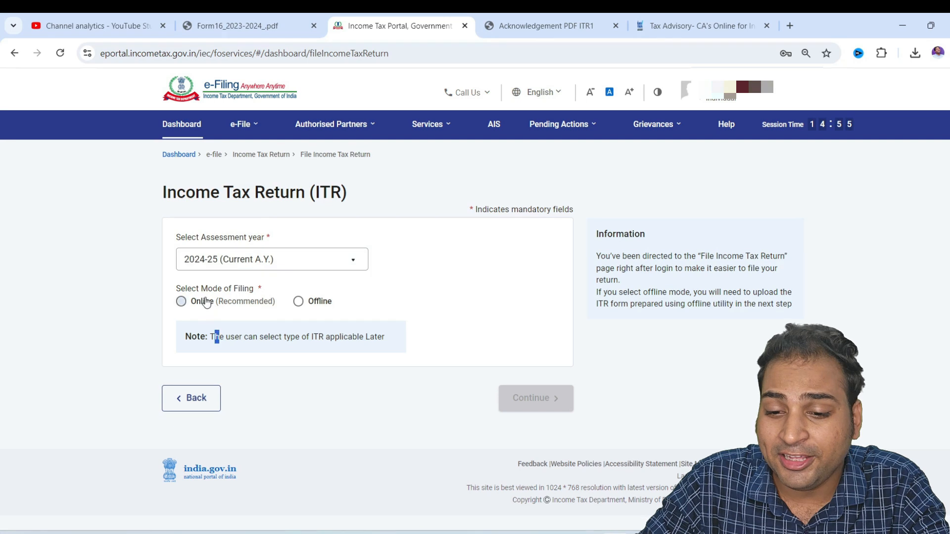
pyautogui.click(534, 412)
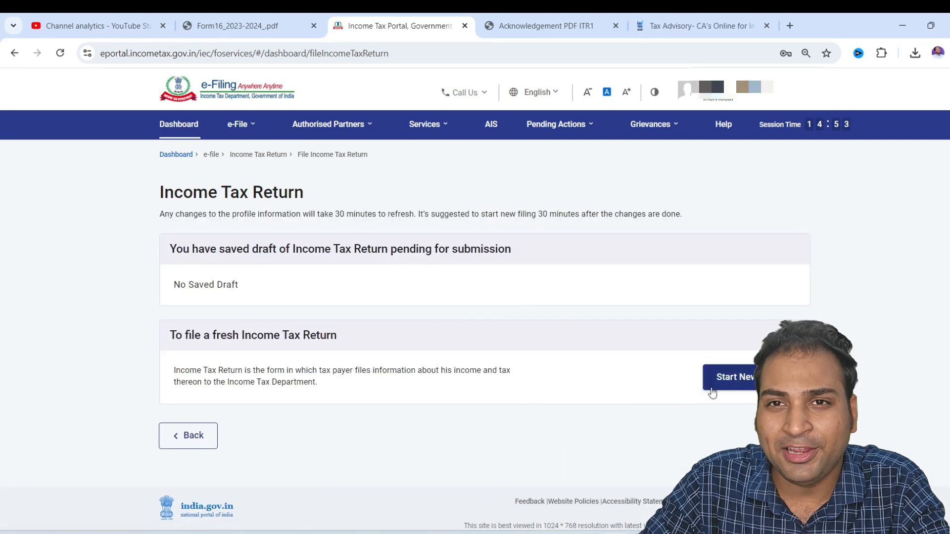
# - Start a new filing with Individual status and proceed with form ITR-2
pyautogui.click(739, 376)
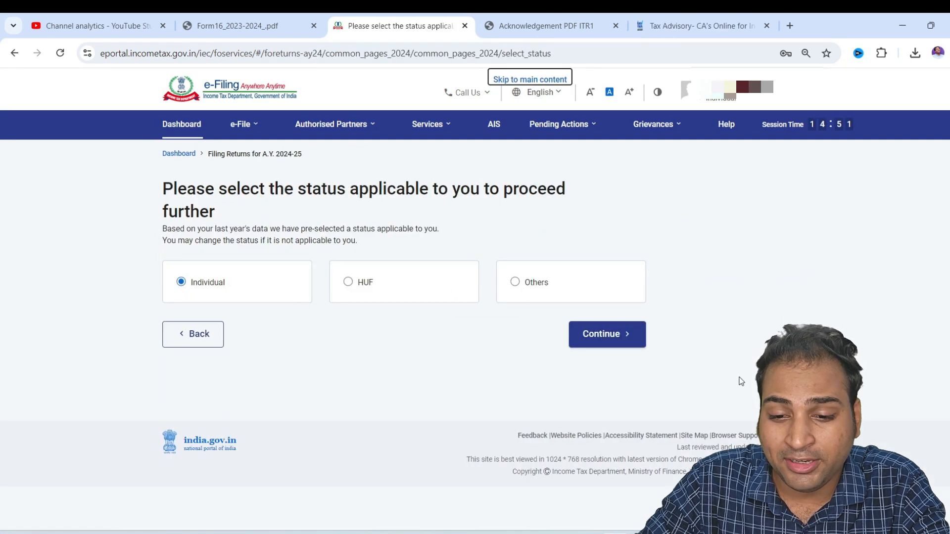
pyautogui.click(613, 334)
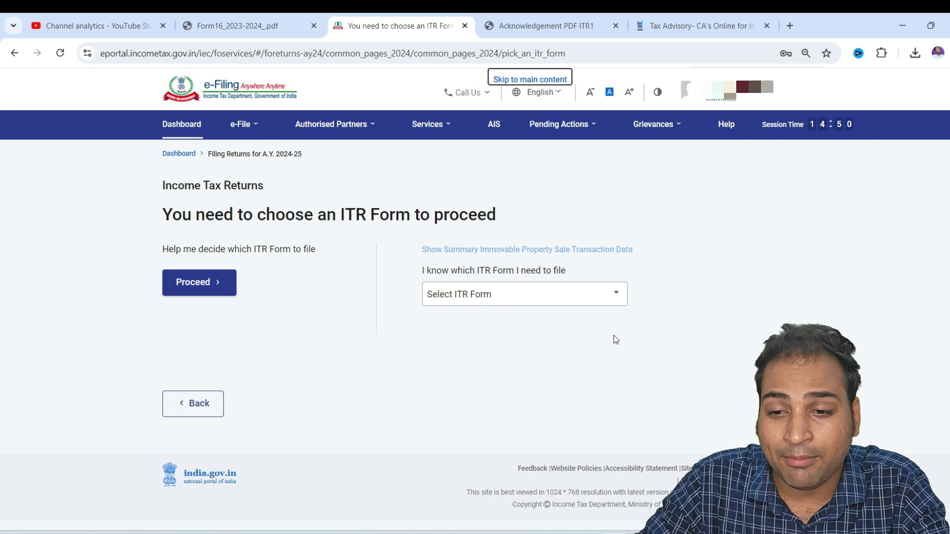
pyautogui.click(538, 297)
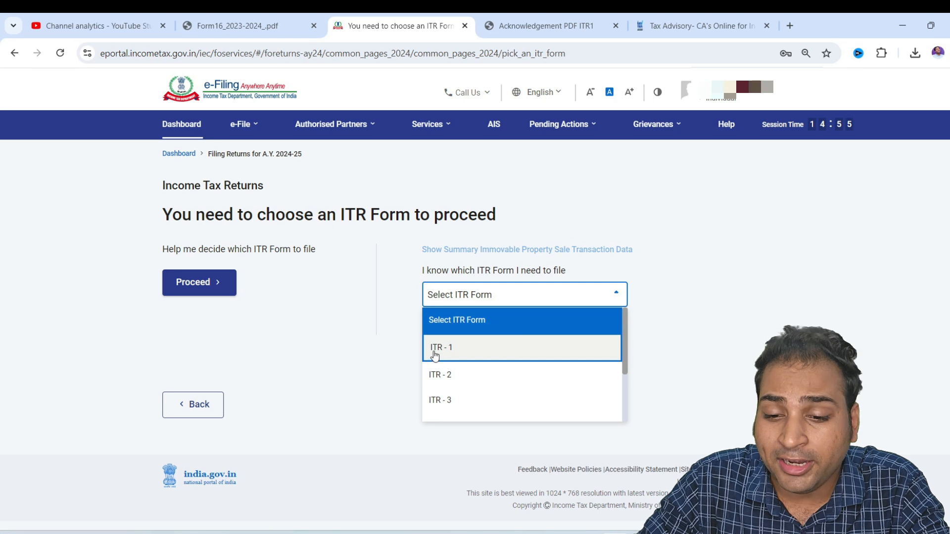
pyautogui.click(452, 375)
pyautogui.click(469, 391)
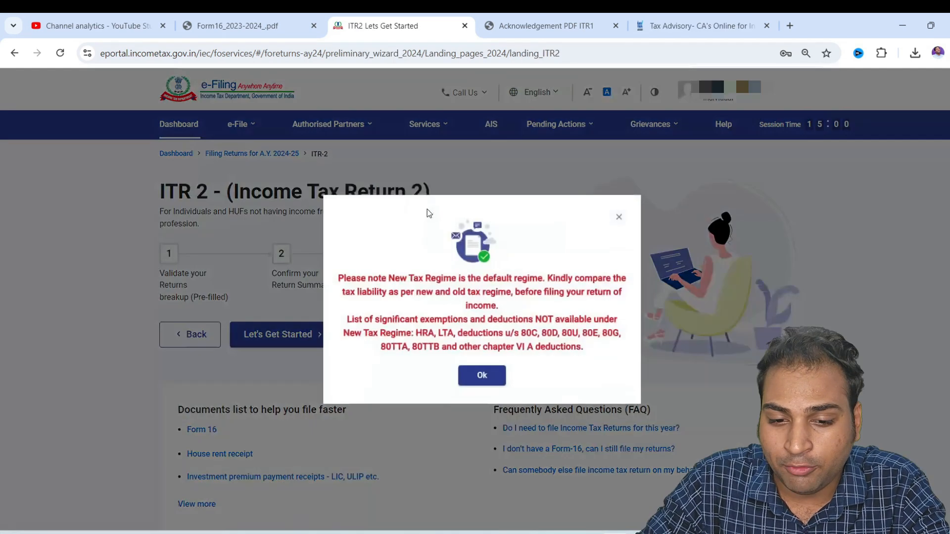
# - Accept the new tax regime notice, get started with ITR-2 and give Others as the reason for filing
pyautogui.click(467, 378)
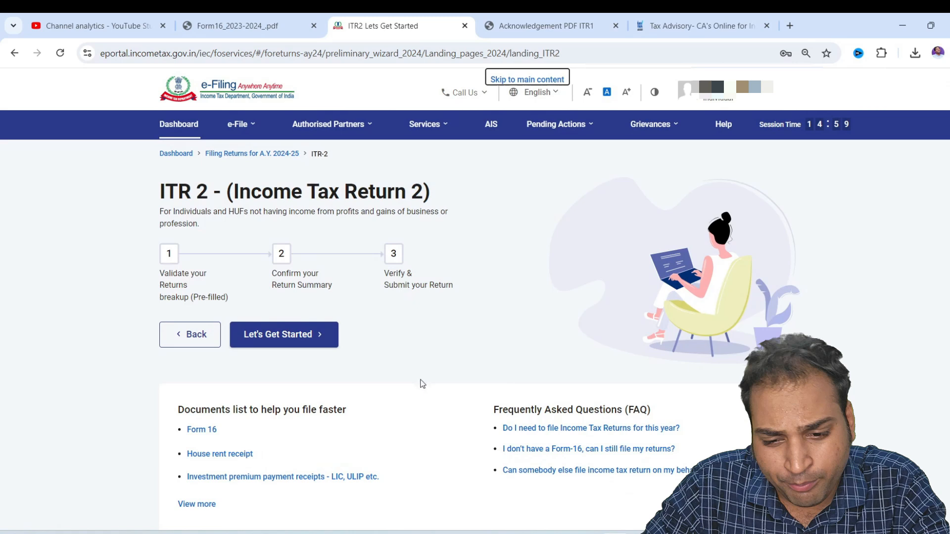
pyautogui.click(300, 342)
pyautogui.scroll(-2, 226, 413)
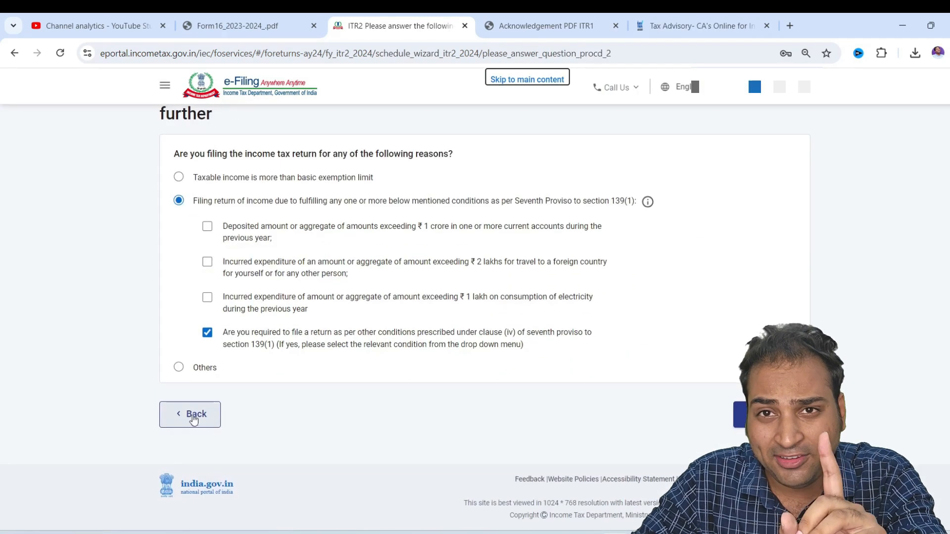
pyautogui.click(179, 368)
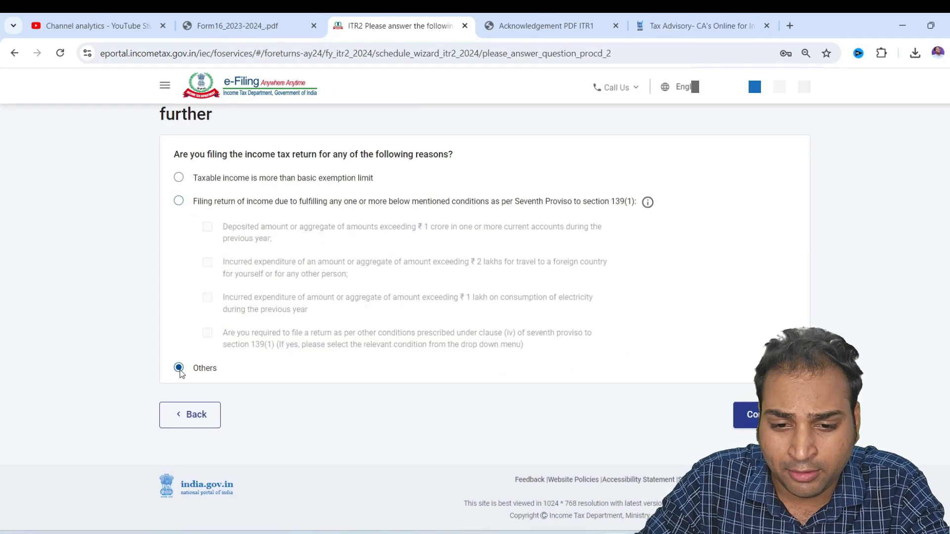
pyautogui.click(771, 414)
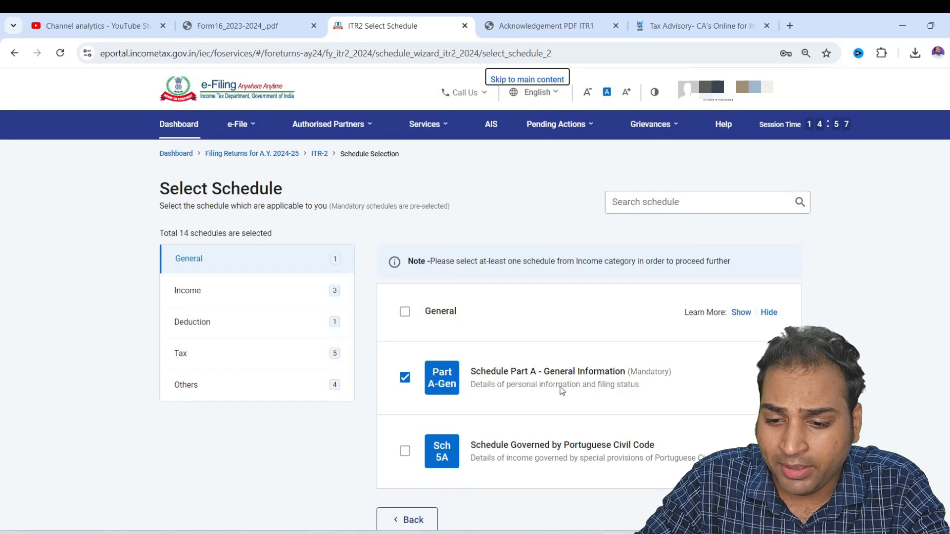
# - Continue with the pre-selected ITR-2 schedules, accept the pre-fill notice and open Part A - General Information
pyautogui.scroll(-3, 562, 390)
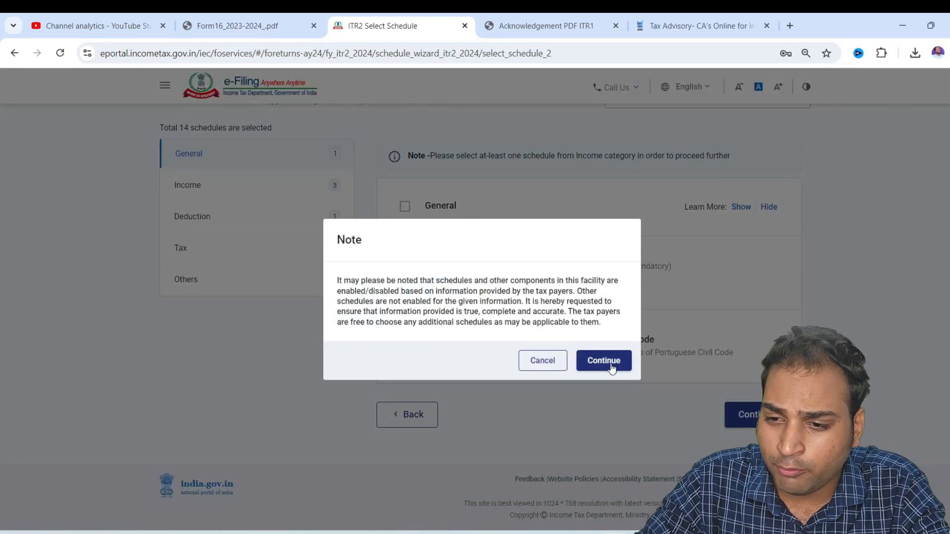
pyautogui.click(603, 361)
pyautogui.click(296, 309)
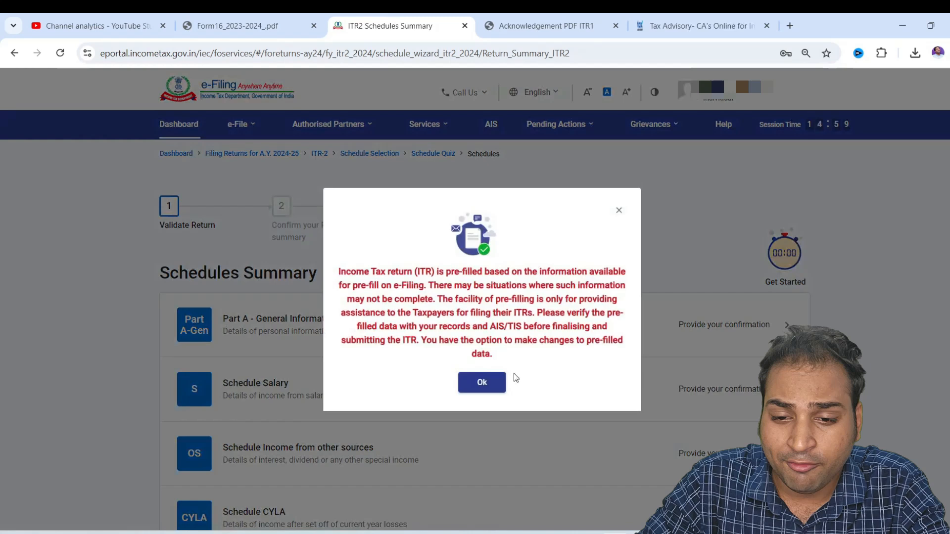
pyautogui.click(484, 387)
pyautogui.scroll(-3, 365, 340)
pyautogui.click(424, 185)
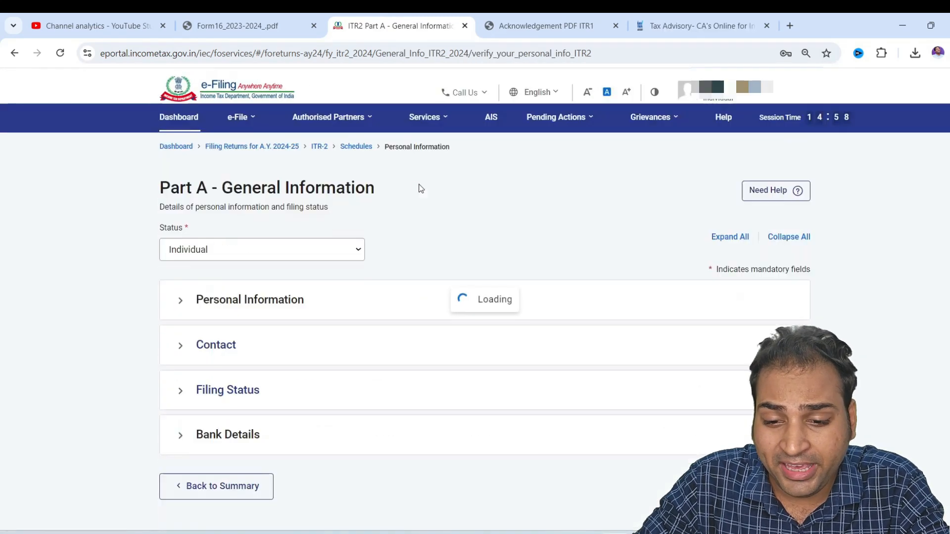
# - Review the Personal Information and Filing Status sections, checking the 139(5) selection, original return receipt number and original filing date
pyautogui.click(394, 297)
pyautogui.scroll(-3, 409, 282)
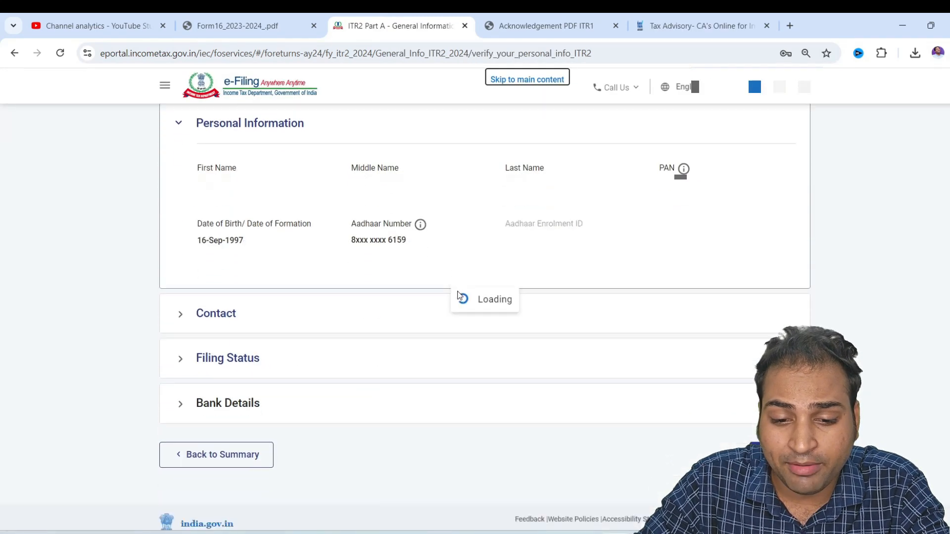
pyautogui.click(318, 327)
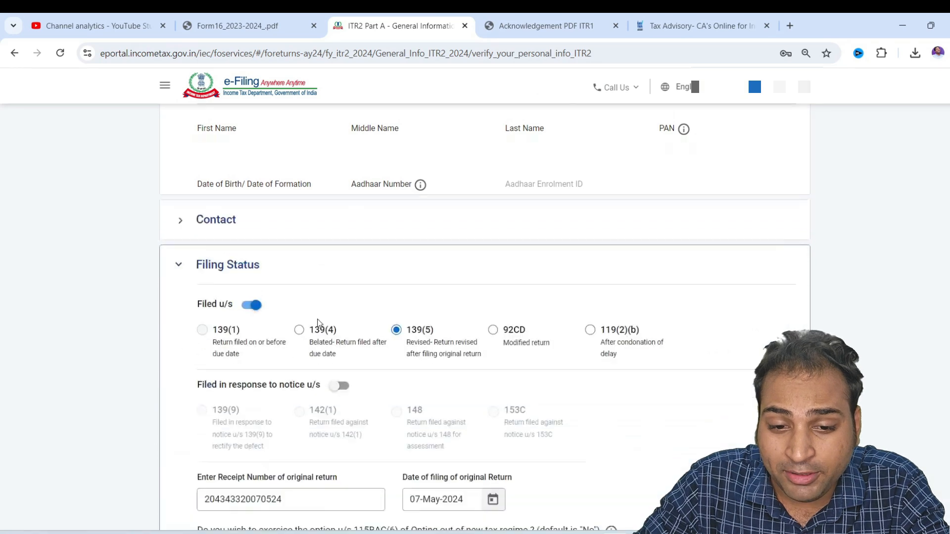
pyautogui.scroll(-5, 346, 297)
pyautogui.scroll(3, 347, 280)
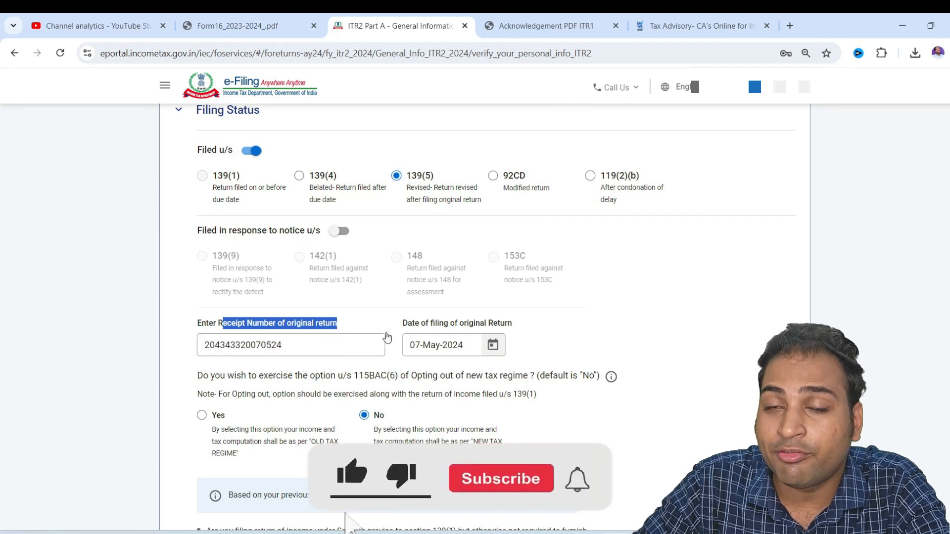
pyautogui.moveTo(417, 327); pyautogui.dragTo(430, 328)
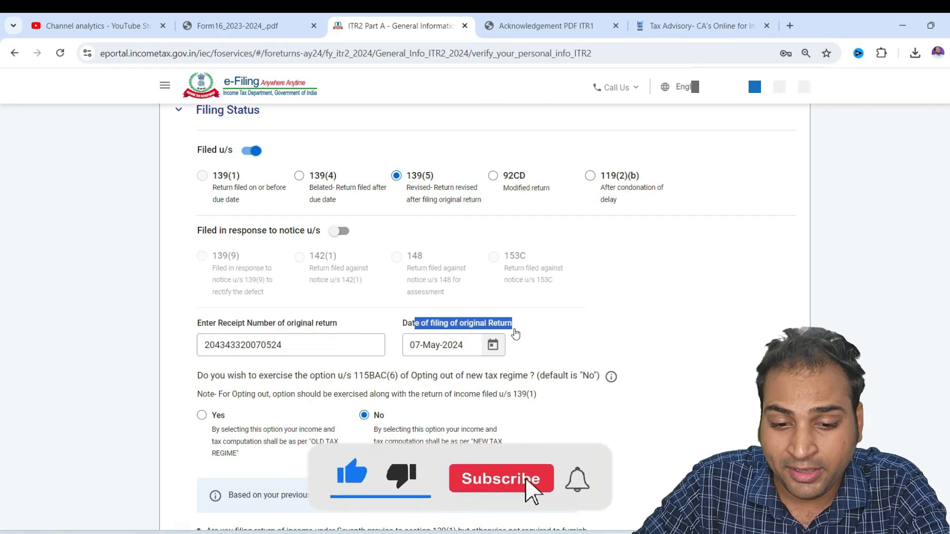
pyautogui.scroll(-15, 424, 367)
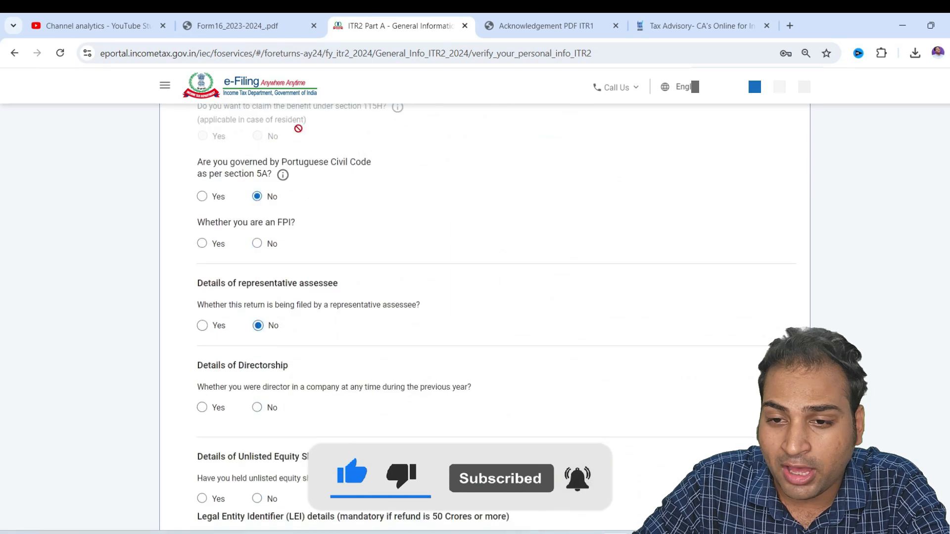
# - Set the residential status in India to Resident
pyautogui.scroll(3, 299, 129)
pyautogui.click(277, 172)
pyautogui.click(276, 225)
# - Check the date of filing on the ITR-1 acknowledgement PDF and return to the ITR-2 filing status questions
pyautogui.click(546, 17)
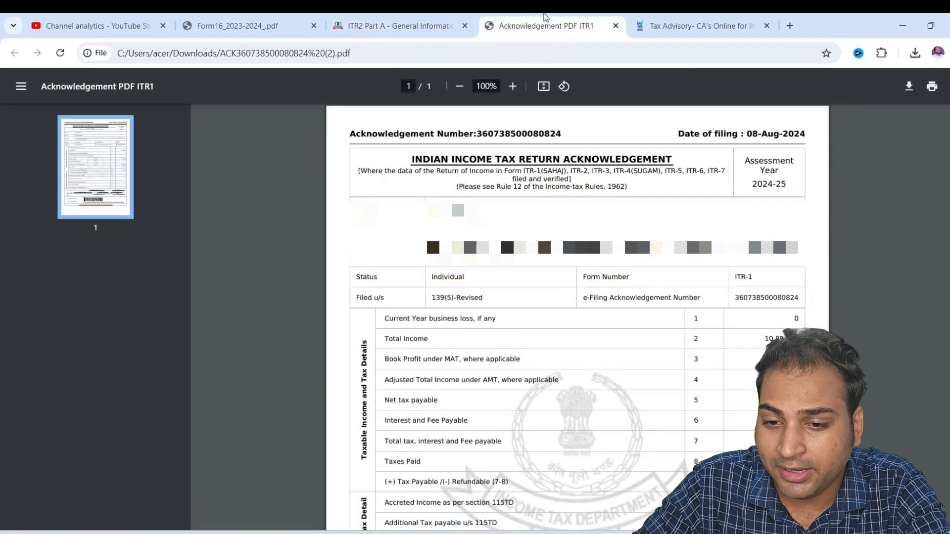
pyautogui.moveTo(747, 134); pyautogui.dragTo(806, 134)
pyautogui.click(409, 19)
pyautogui.scroll(-3, 492, 261)
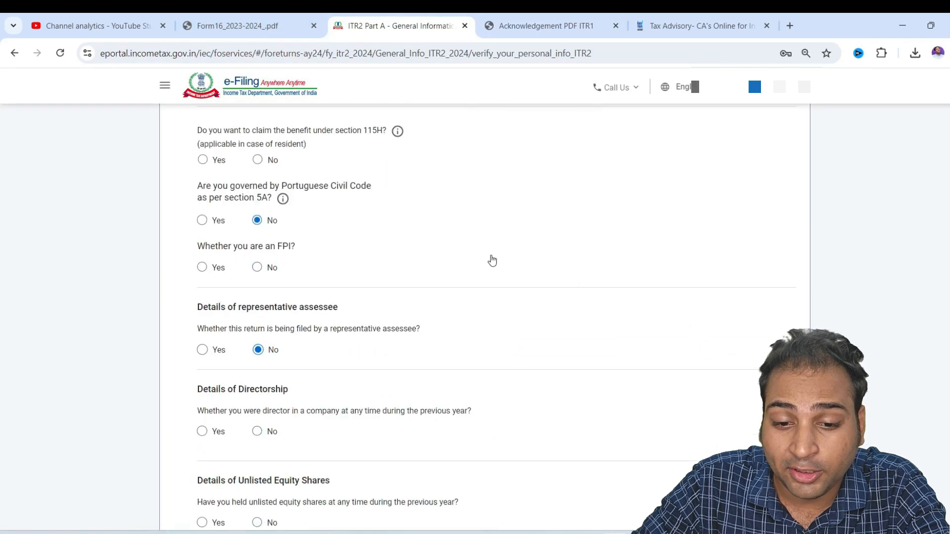
# - Answer No to the FPI, company directorship and unlisted equity shares questions and save the filing status
pyautogui.moveTo(272, 268); pyautogui.dragTo(259, 266)
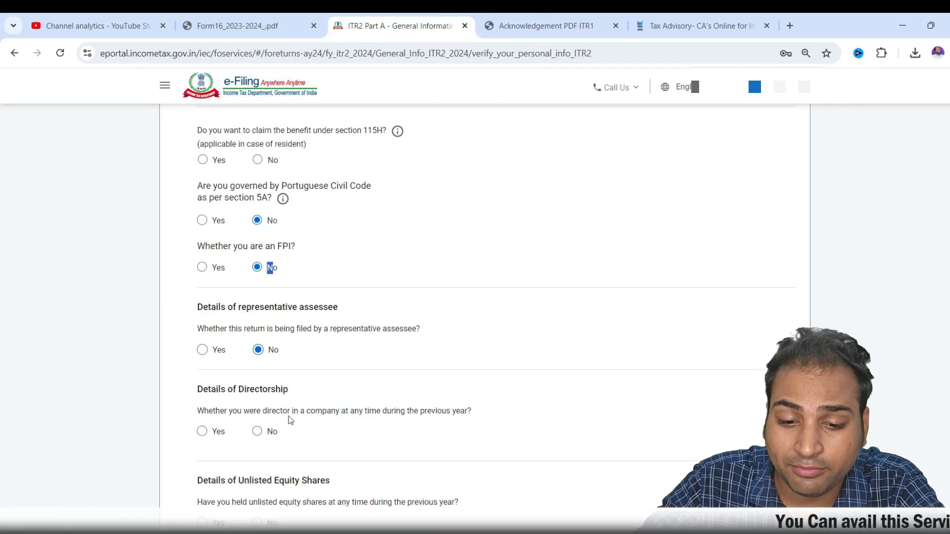
pyautogui.click(258, 432)
pyautogui.scroll(-3, 263, 421)
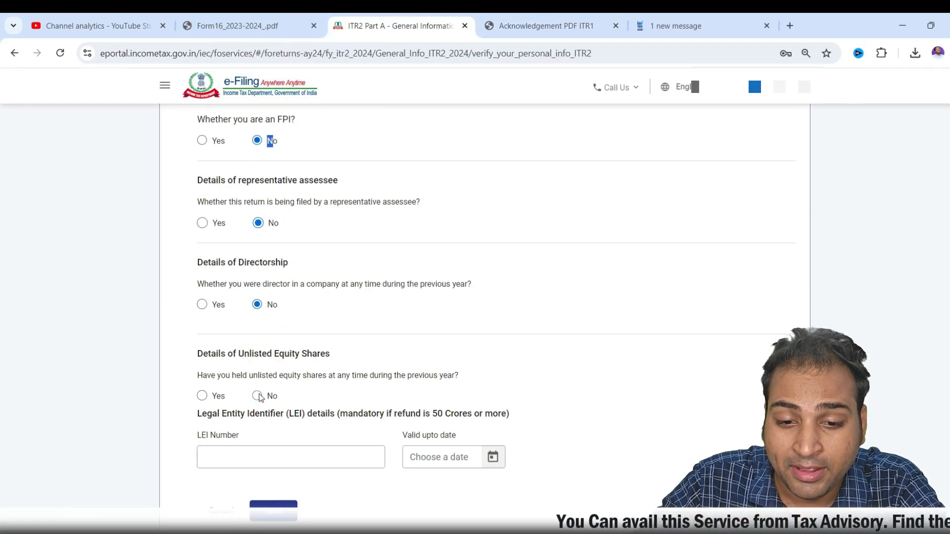
pyautogui.click(266, 508)
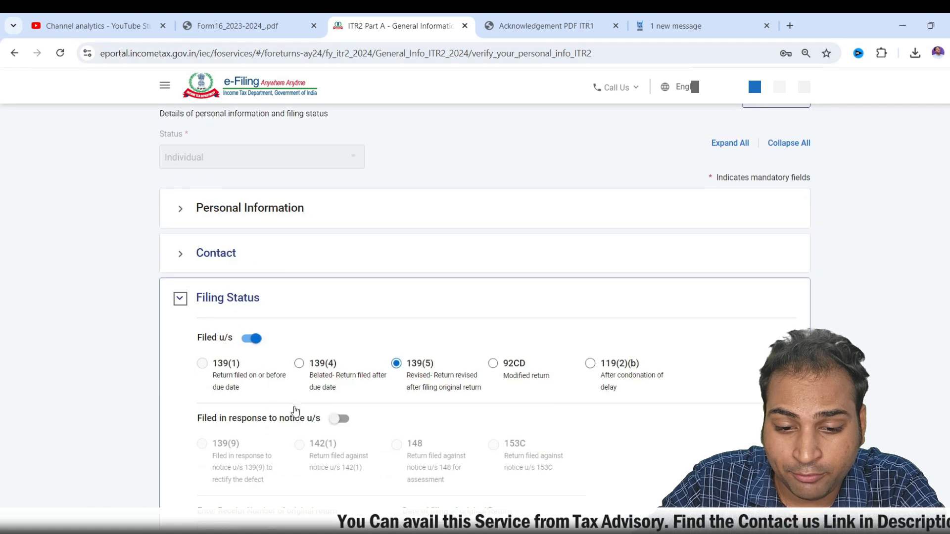
# - Set the residential status condition to 182 days or more in India [section 6(1)(a)] and answer No to the section 115H benefit
pyautogui.scroll(6, 291, 158)
pyautogui.scroll(-2, 470, 297)
pyautogui.click(470, 301)
pyautogui.click(451, 362)
pyautogui.scroll(-2, 297, 306)
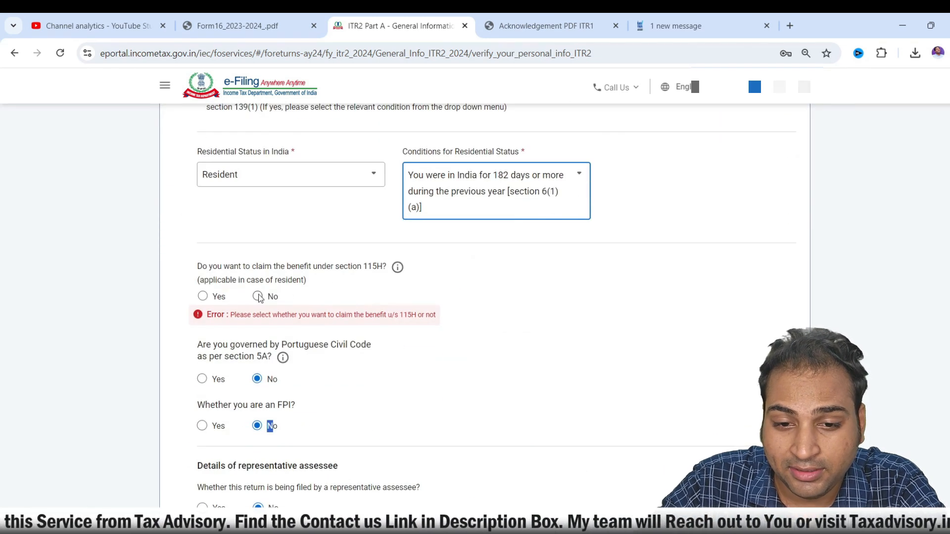
pyautogui.click(258, 296)
pyautogui.scroll(15, 305, 299)
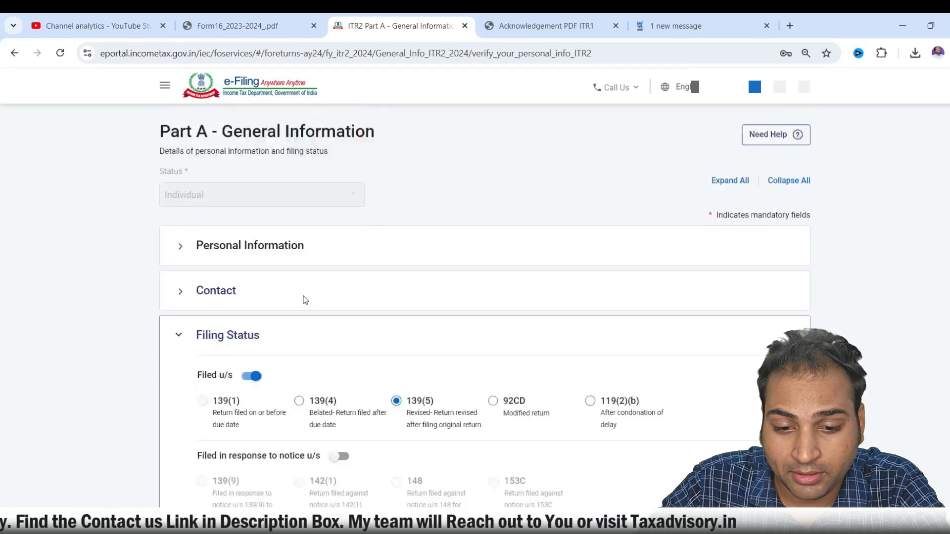
pyautogui.scroll(-20, 304, 301)
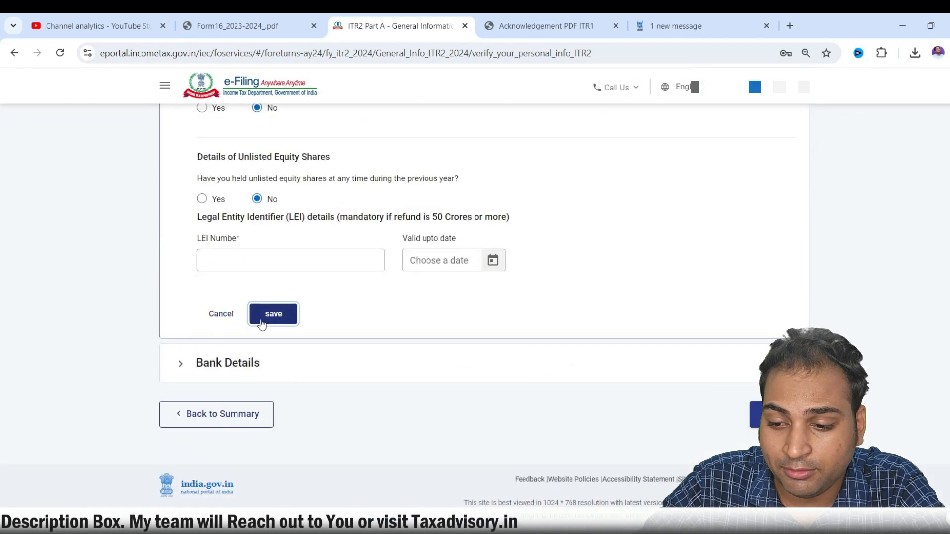
# - Save the filing status details and confirm Part A - General Information of the ITR-2 return
pyautogui.click(273, 314)
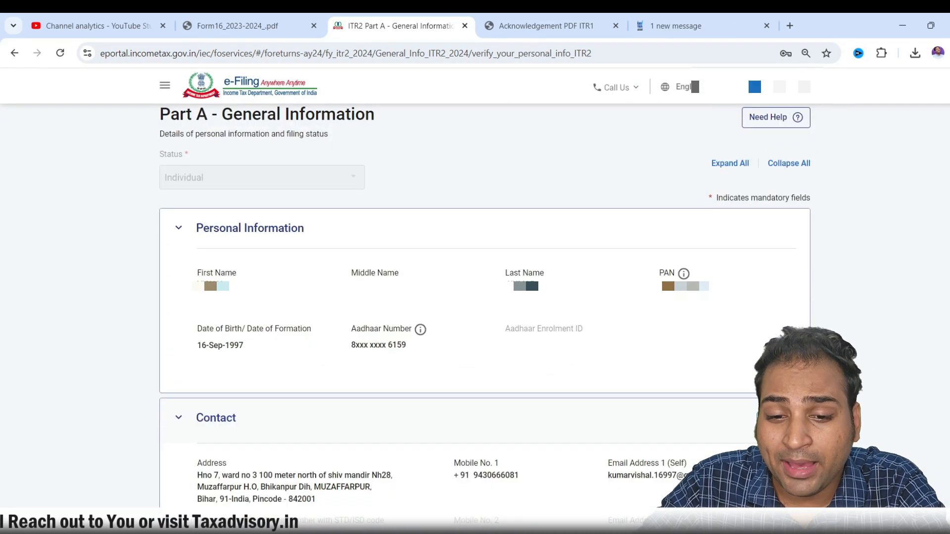
pyautogui.scroll(-4, 312, 163)
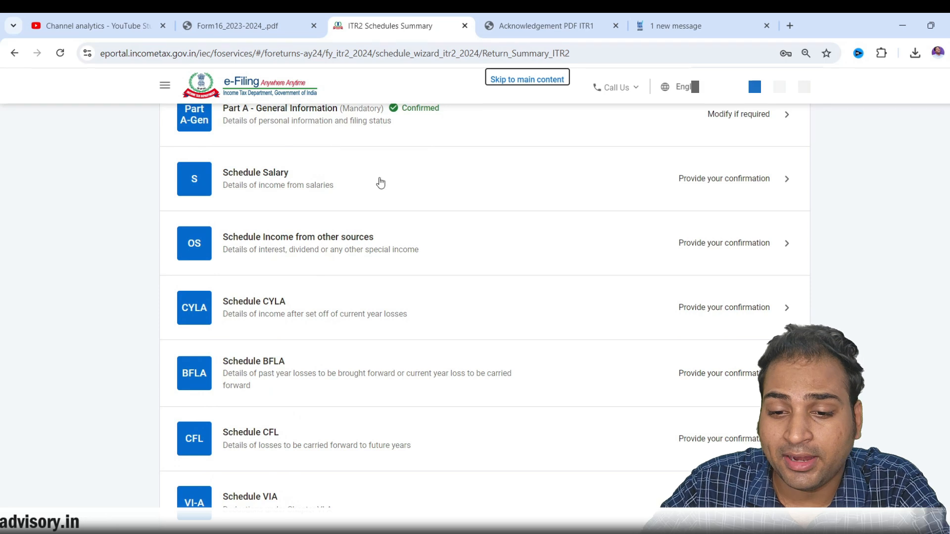
# - Open Schedule Salary and review the pre-filled gross salary details of Employer 1 and the exempt allowances section
pyautogui.scroll(2, 381, 218)
pyautogui.click(386, 252)
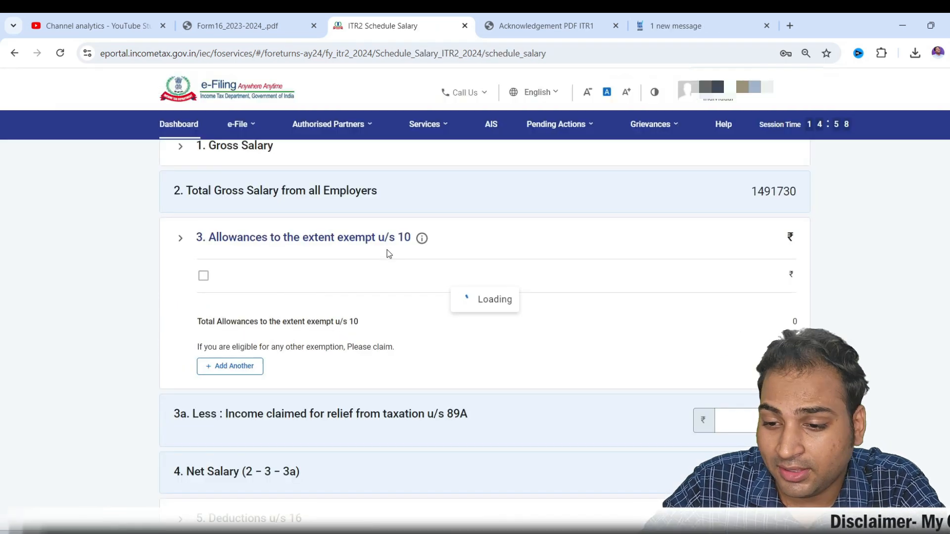
pyautogui.scroll(-8, 617, 316)
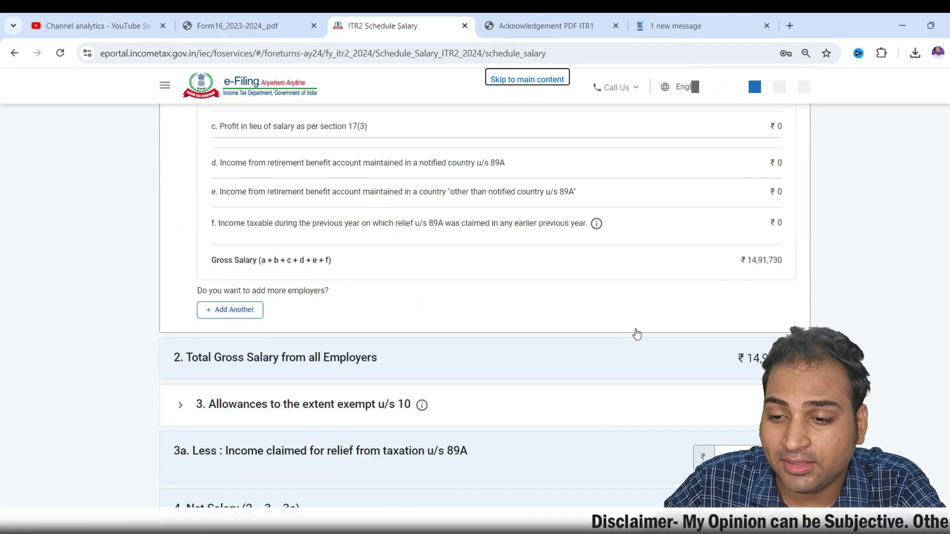
pyautogui.scroll(-5, 639, 333)
pyautogui.scroll(10, 712, 374)
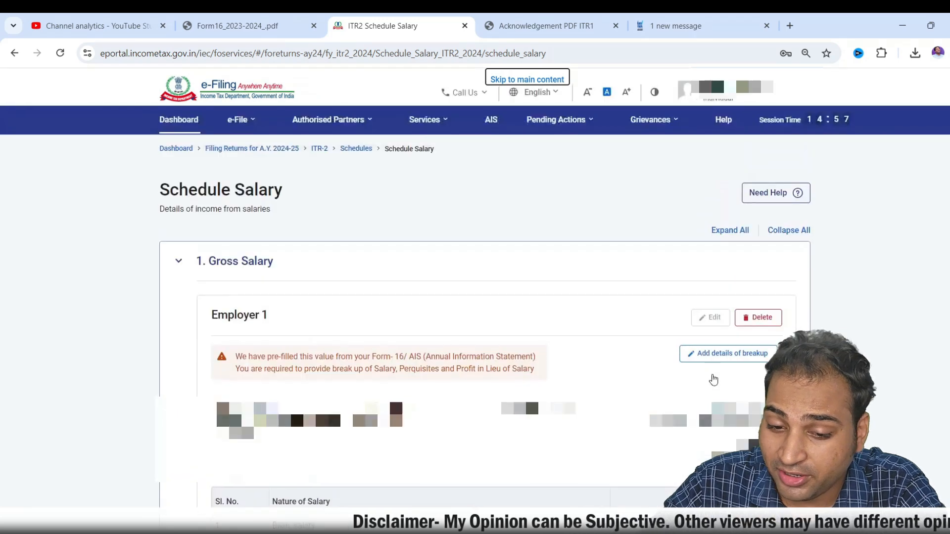
pyautogui.scroll(-10, 681, 383)
pyautogui.scroll(7, 680, 382)
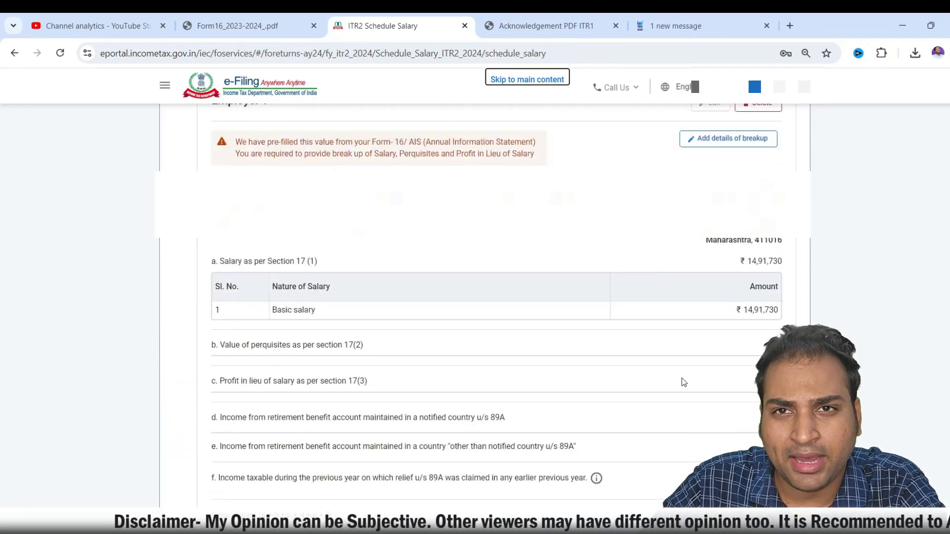
# - Choose the nature of employer in Employer 1's salary breakup, save the breakup and confirm Schedule Salary
pyautogui.click(724, 140)
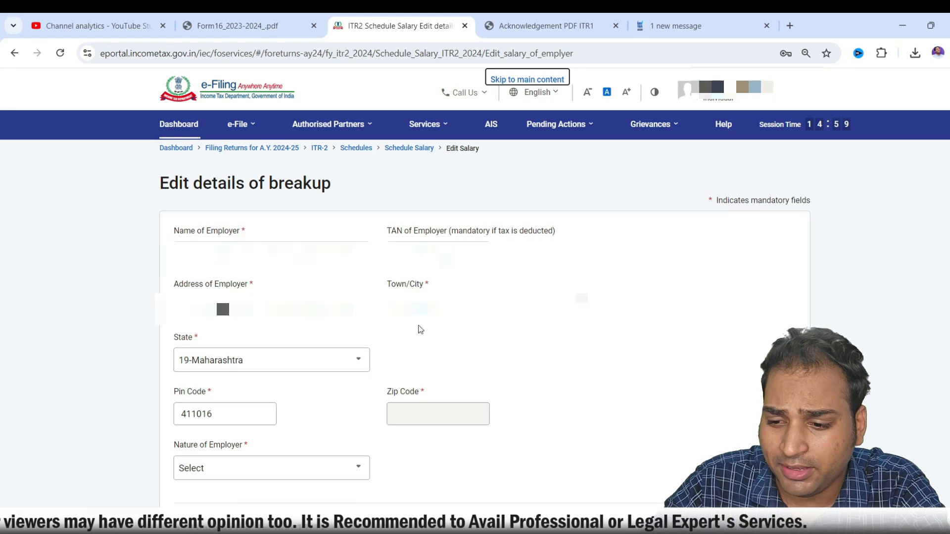
pyautogui.scroll(-15, 428, 324)
pyautogui.scroll(-8, 548, 306)
pyautogui.click(773, 377)
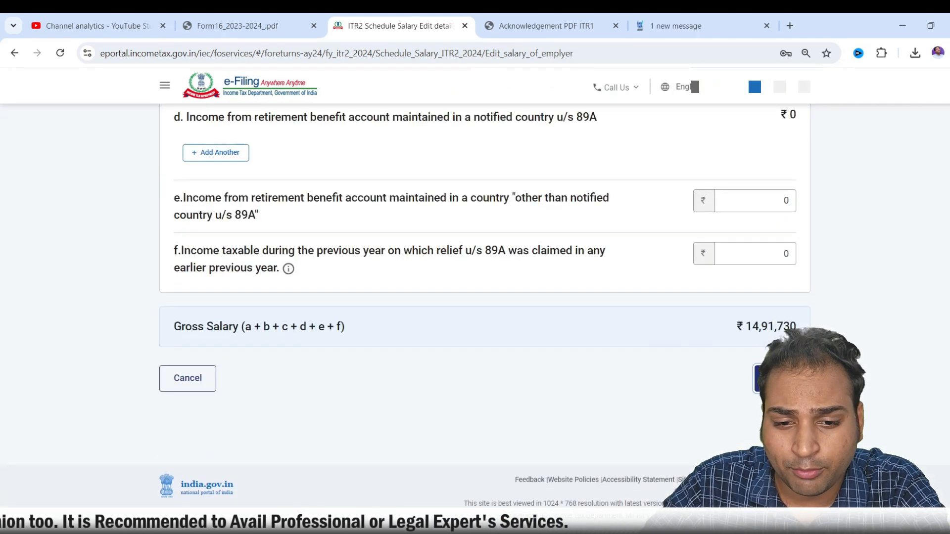
pyautogui.click(218, 173)
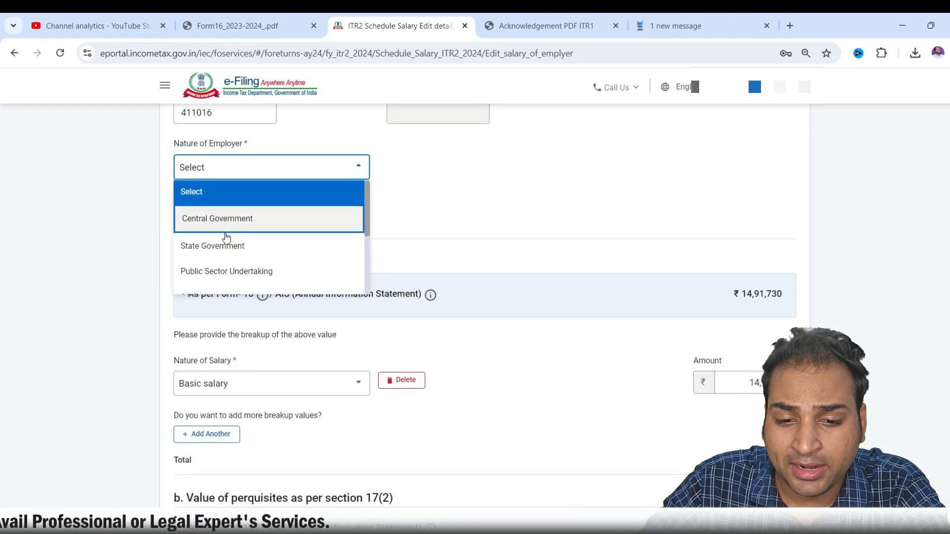
pyautogui.scroll(-3, 226, 237)
pyautogui.click(198, 281)
pyautogui.scroll(-20, 558, 297)
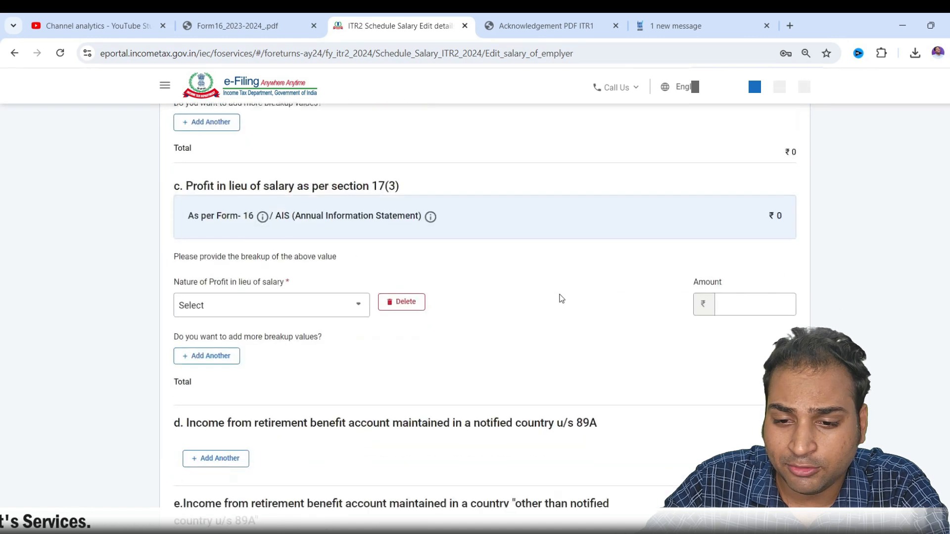
pyautogui.click(773, 377)
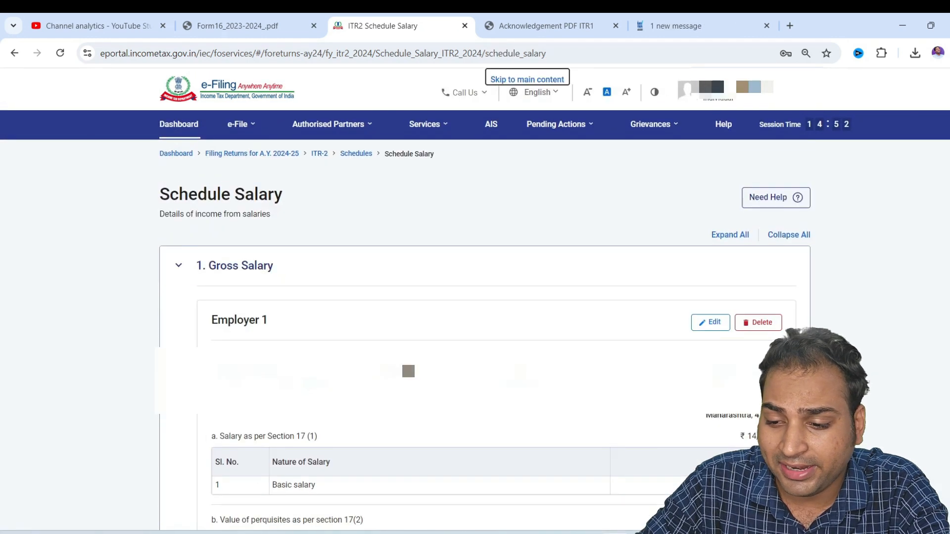
pyautogui.scroll(-15, 558, 297)
pyautogui.click(775, 420)
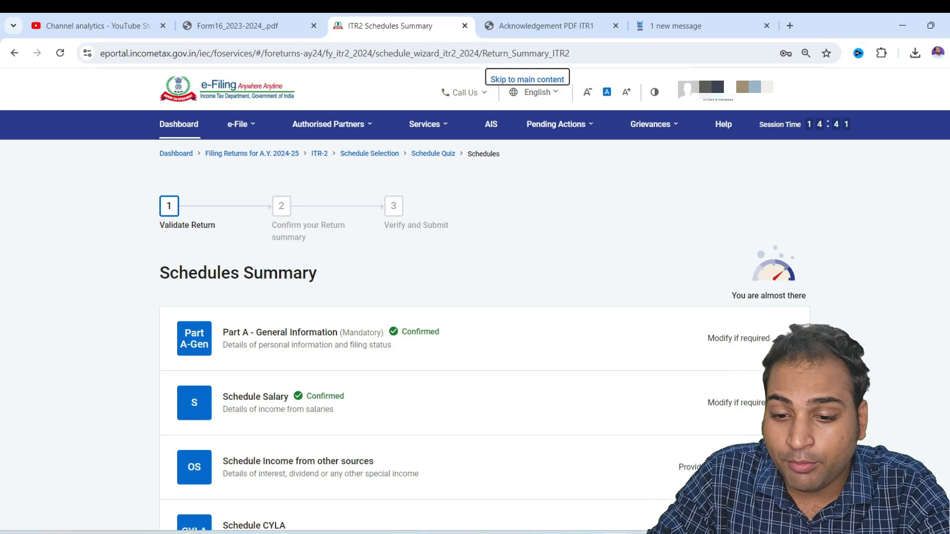
# - Reopen Part A - General Information from the schedules summary and look over its sections
pyautogui.click(520, 356)
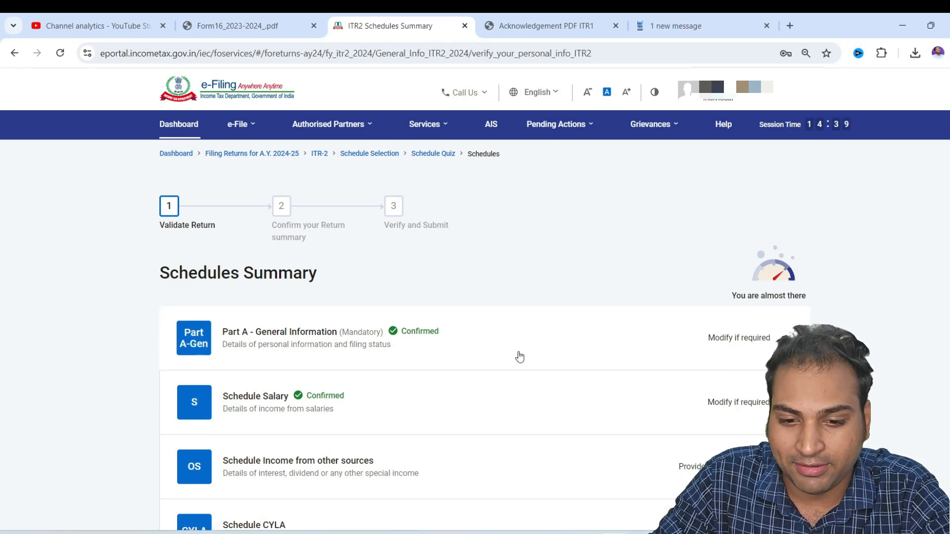
pyautogui.scroll(-5, 425, 341)
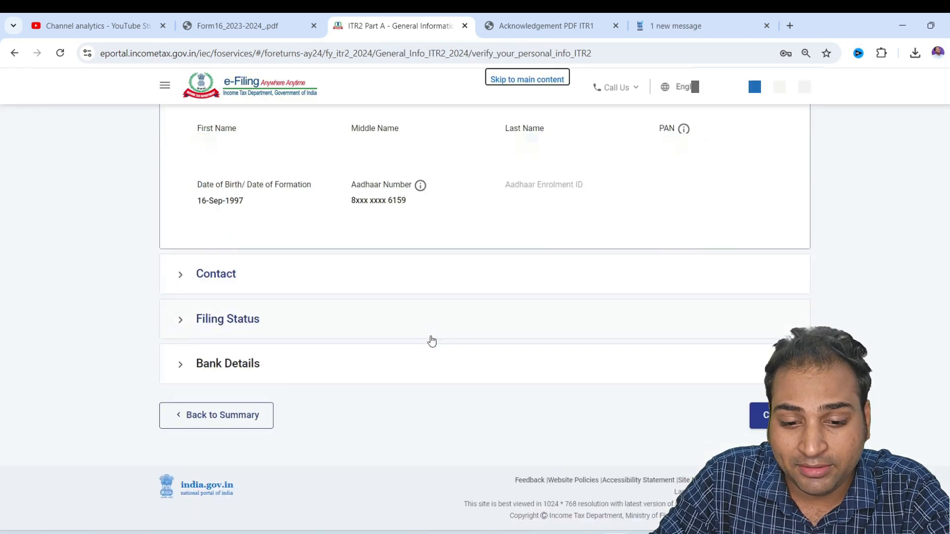
pyautogui.scroll(4, 362, 320)
pyautogui.scroll(-5, 360, 320)
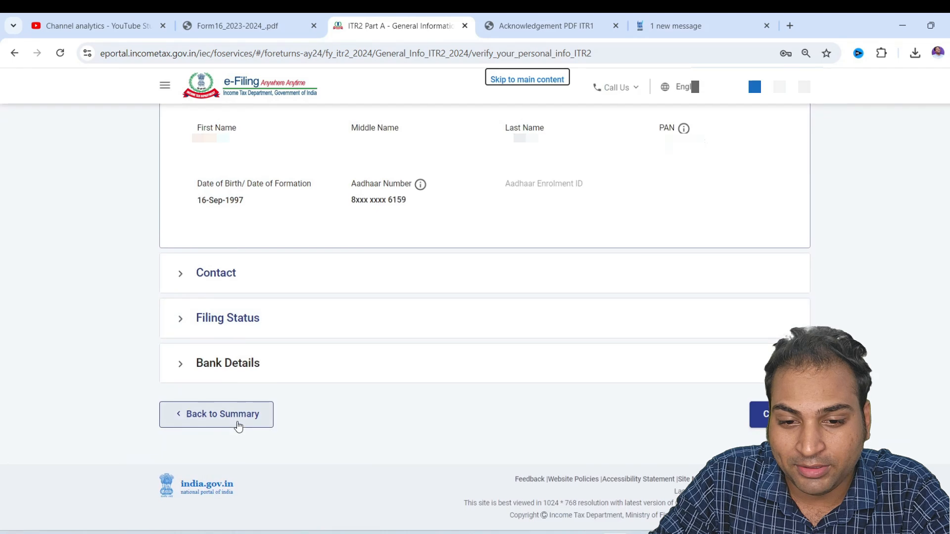
pyautogui.scroll(5, 243, 418)
# - Start a new online income tax return filing for A.Y. 2024-25
pyautogui.moveTo(242, 125)
pyautogui.moveTo(254, 153)
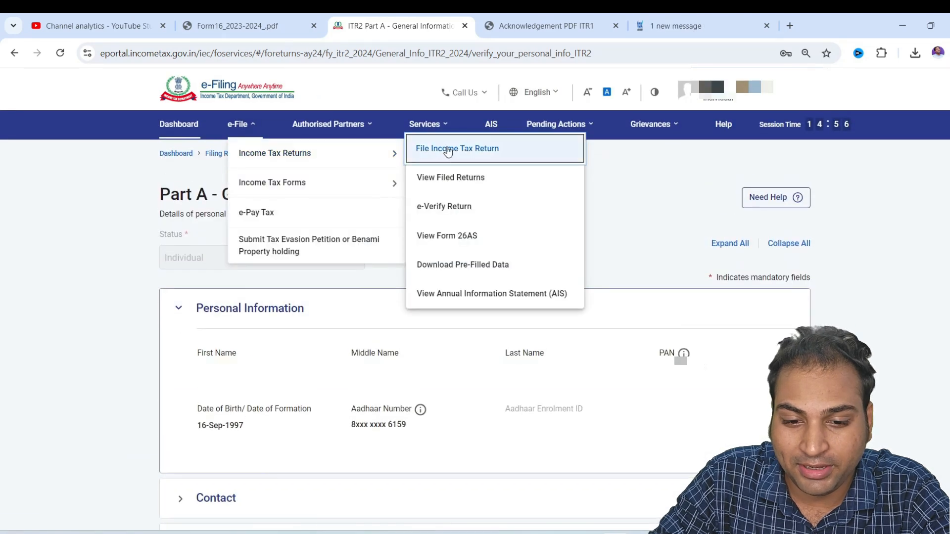
pyautogui.click(448, 150)
pyautogui.click(299, 261)
pyautogui.click(236, 316)
pyautogui.click(181, 301)
pyautogui.click(535, 399)
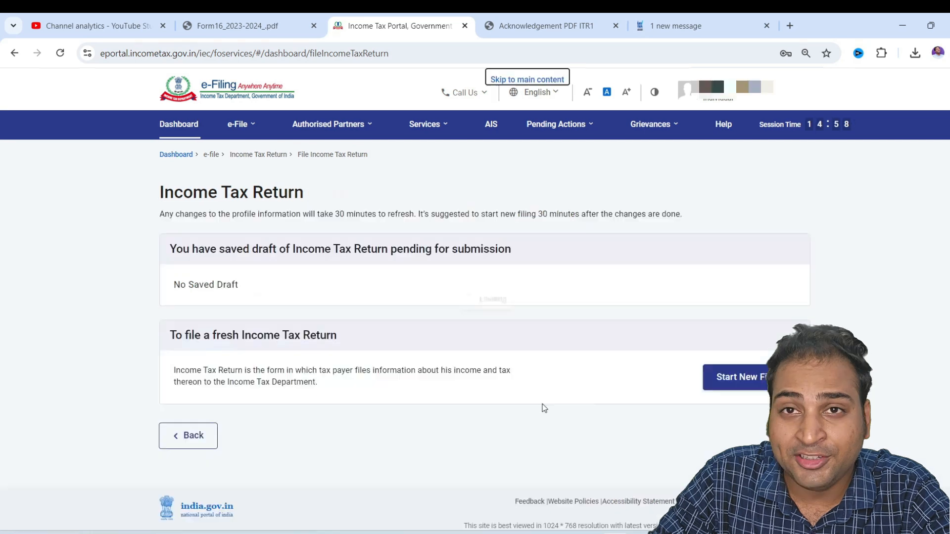
pyautogui.click(742, 427)
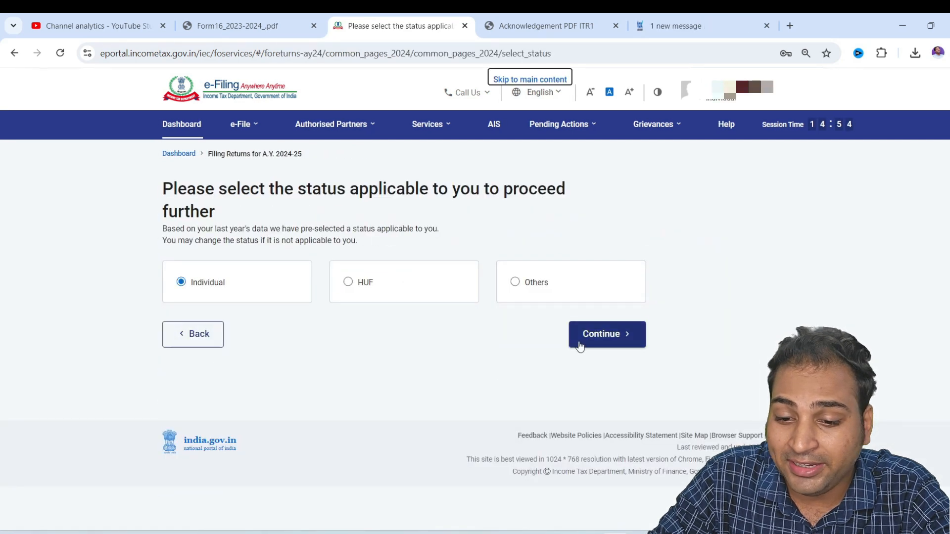
# - Continue with the Individual status, proceed with the ITR-3 form and acknowledge the new tax regime notice
pyautogui.click(580, 345)
pyautogui.click(527, 303)
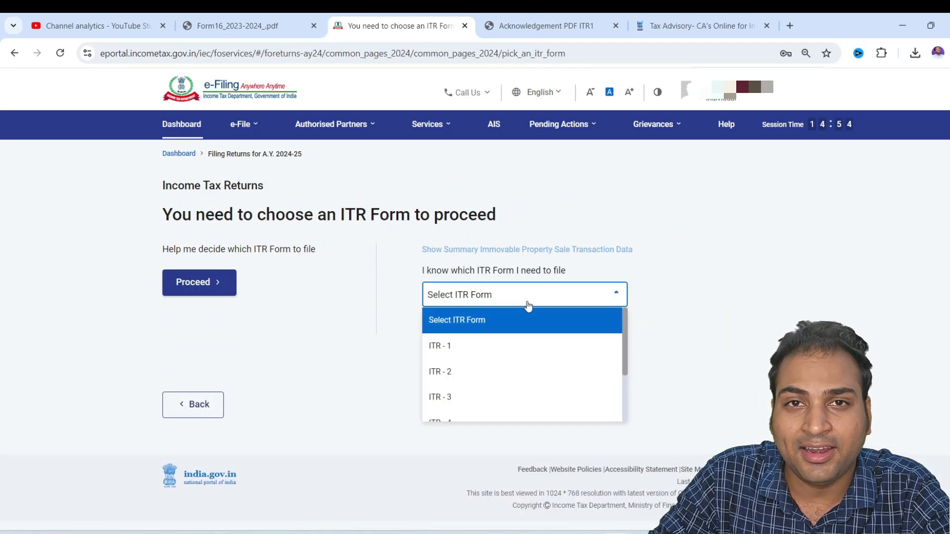
pyautogui.click(476, 405)
pyautogui.click(480, 385)
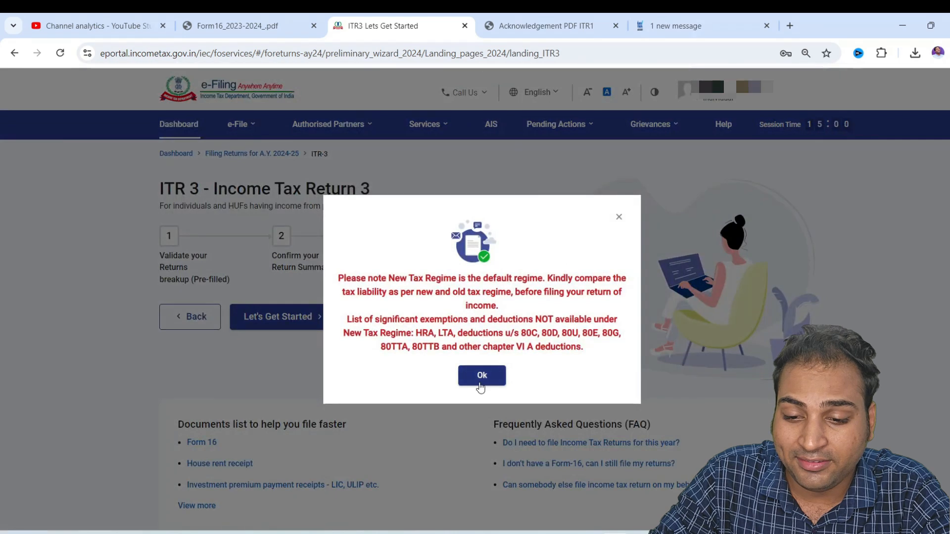
pyautogui.click(478, 377)
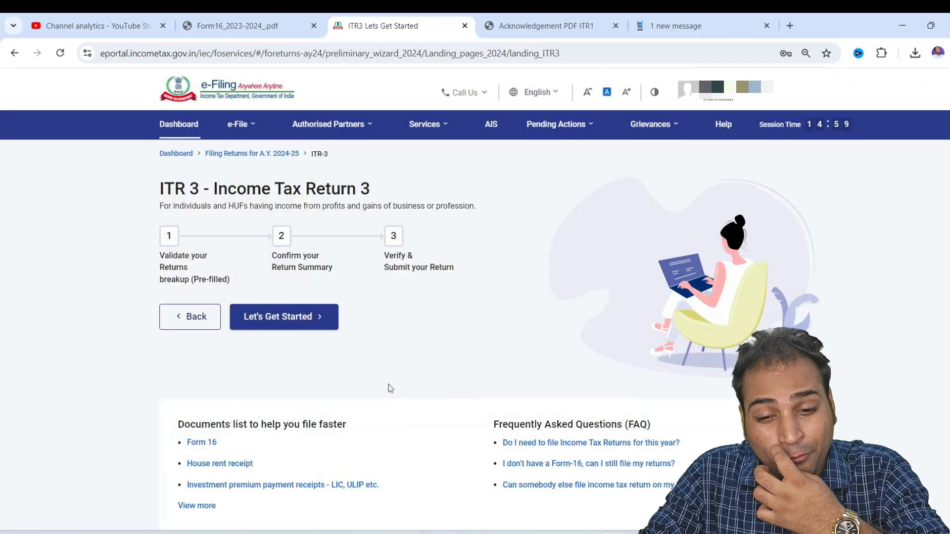
# - Get started with ITR-3 and give Others as the reason for filing the return
pyautogui.click(307, 325)
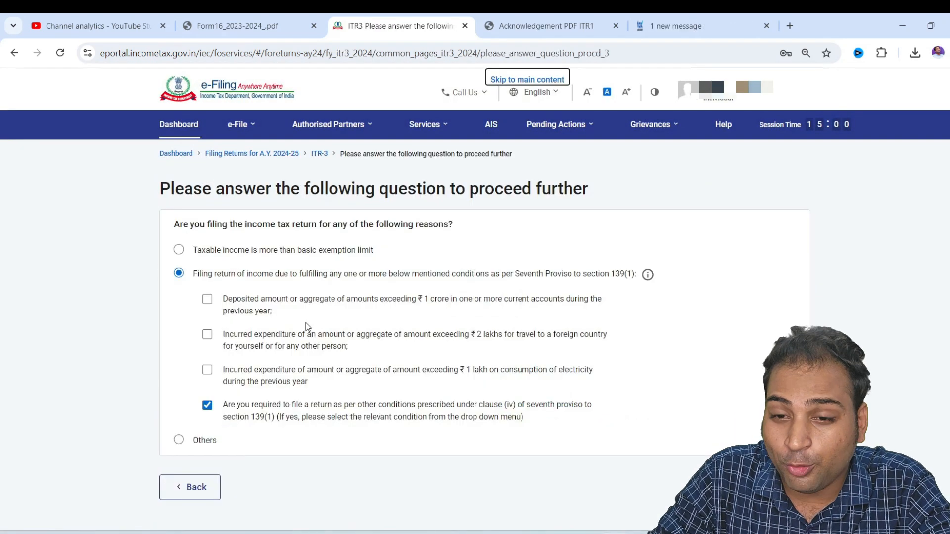
pyautogui.click(179, 439)
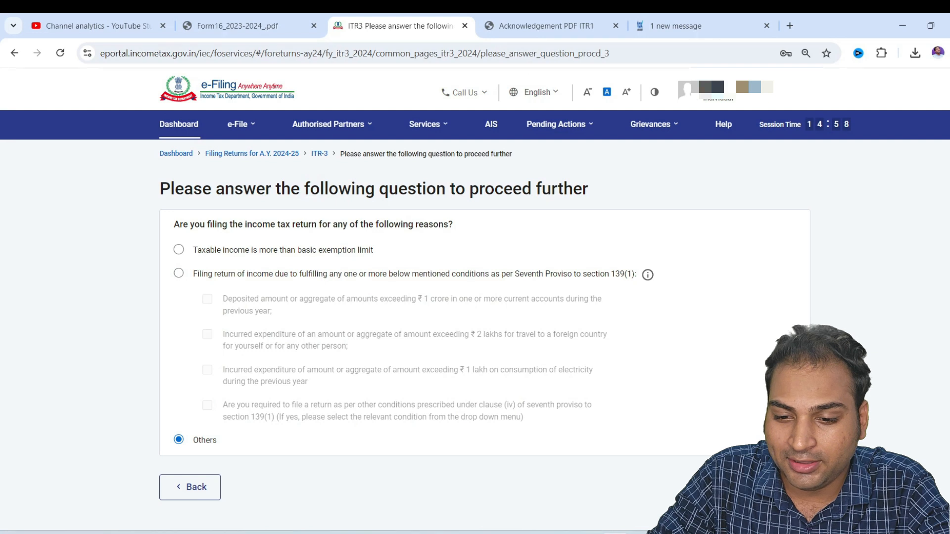
pyautogui.click(772, 488)
# - Continue with the preselected ITR-3 schedules, skip the schedule questions and acknowledge the pre-filled data notice
pyautogui.scroll(-4, 552, 382)
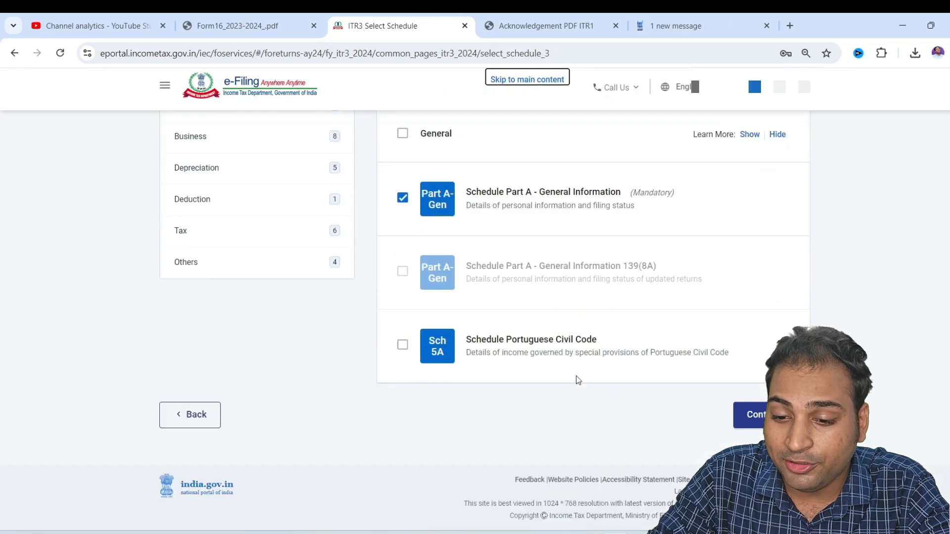
pyautogui.click(750, 414)
pyautogui.click(602, 361)
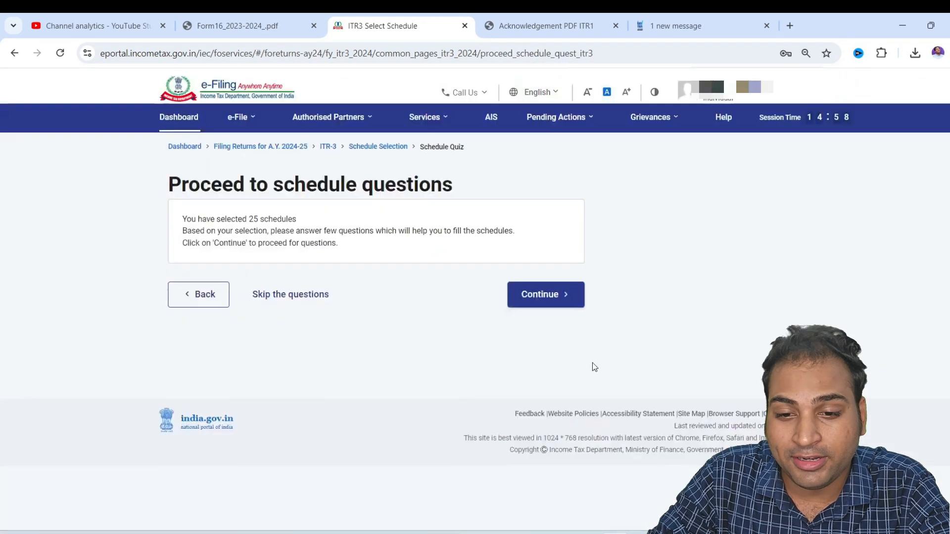
pyautogui.click(292, 303)
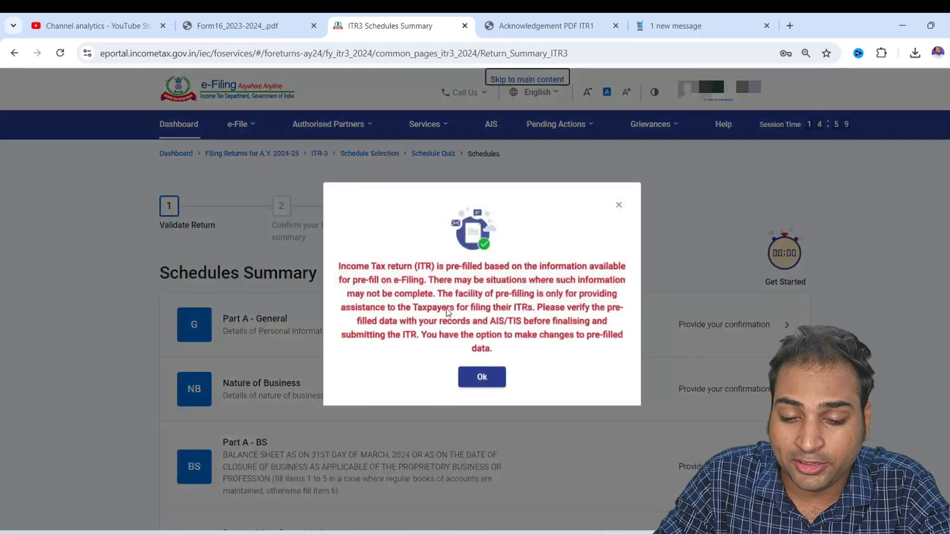
pyautogui.click(463, 379)
# - Open the Filing Section of Part A - General for the revised return under section 139(5)
pyautogui.click(366, 333)
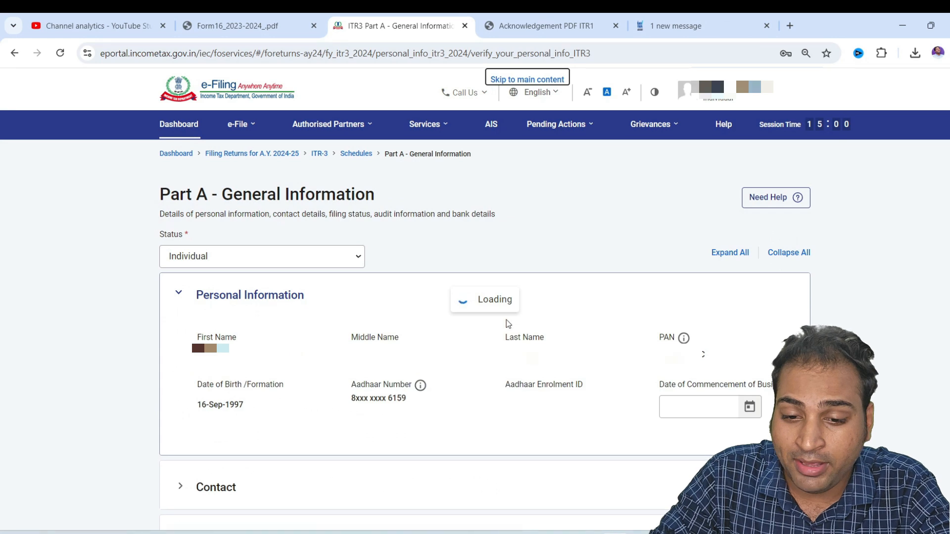
pyautogui.scroll(-5, 479, 335)
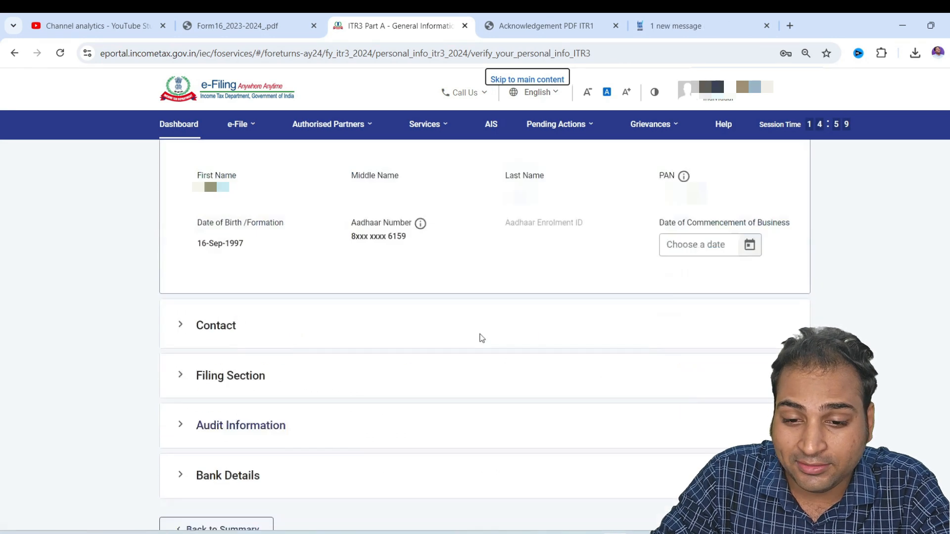
pyautogui.click(318, 289)
pyautogui.scroll(-2, 377, 288)
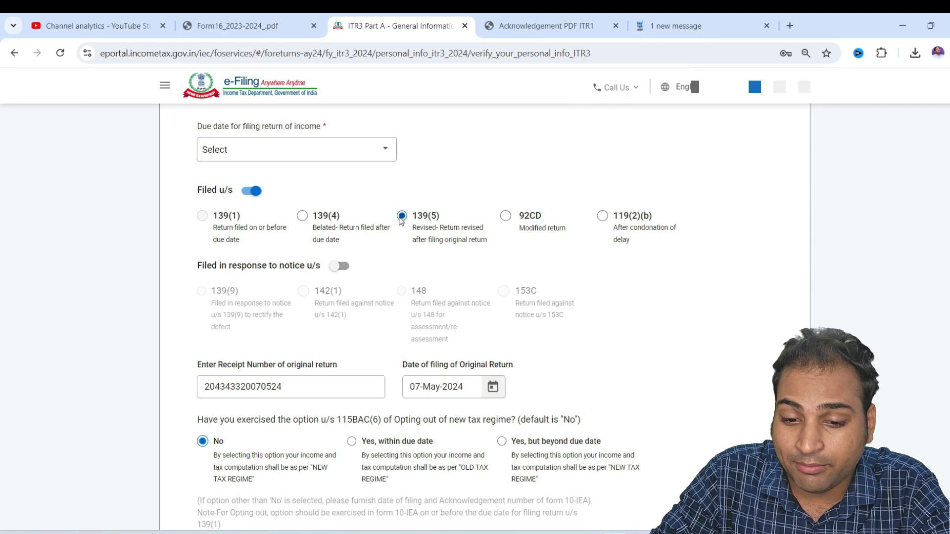
# - Check the original return's receipt number and filing date fields, consult the ITR-1 acknowledgement PDF and return to the ITR-3 form
pyautogui.moveTo(218, 365); pyautogui.dragTo(294, 365)
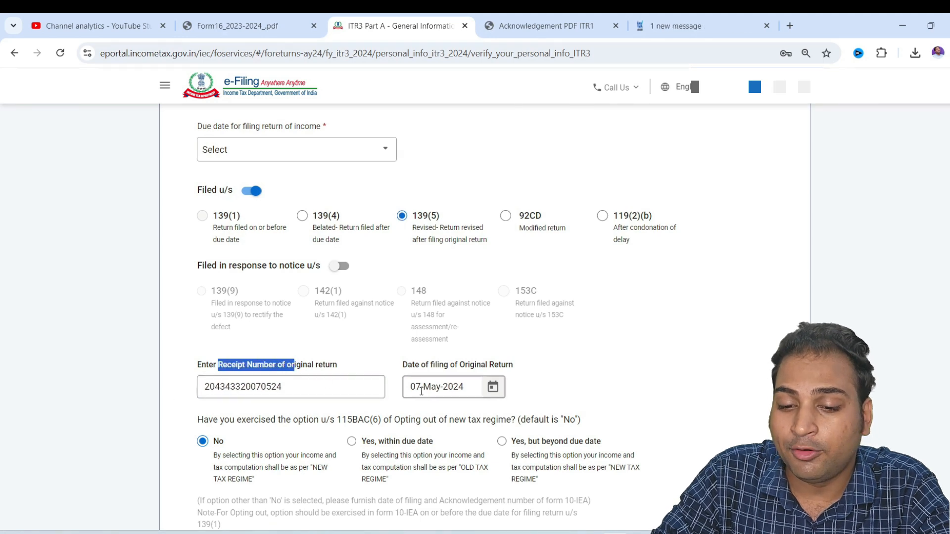
pyautogui.moveTo(421, 389); pyautogui.dragTo(460, 385)
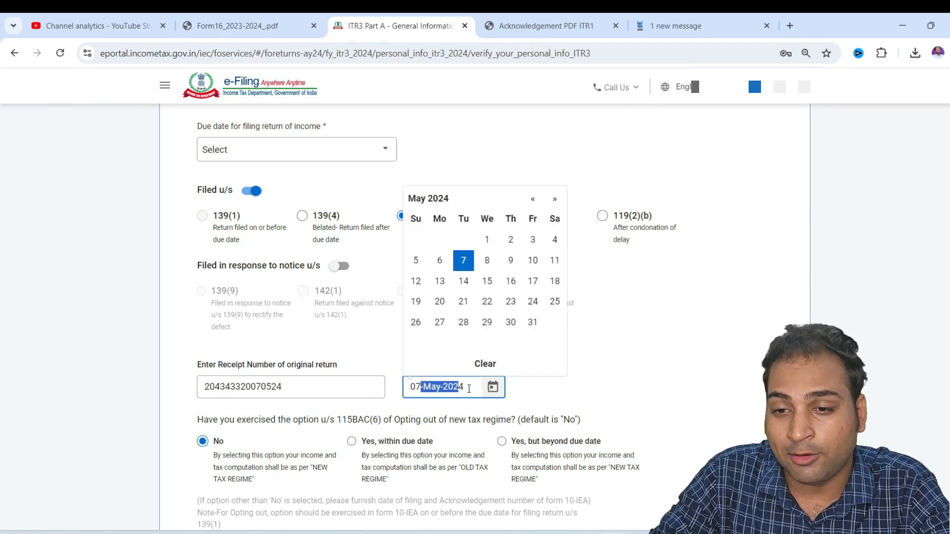
pyautogui.click(469, 389)
pyautogui.click(524, 24)
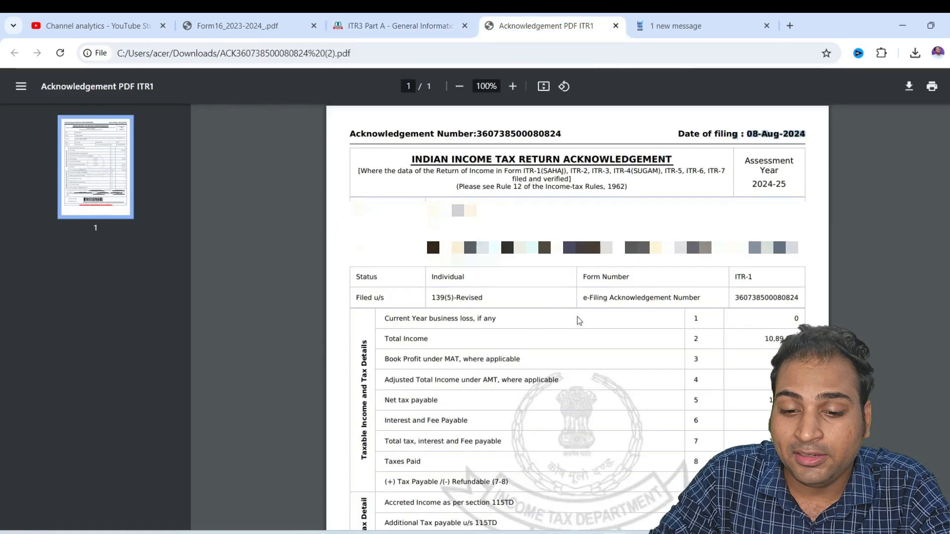
pyautogui.scroll(-5, 574, 320)
pyautogui.hotkey('ctrl', 'shift', 'Tab')
# - Set the due date for filing the return of income to 31st July in the Filing Section
pyautogui.scroll(-15, 421, 454)
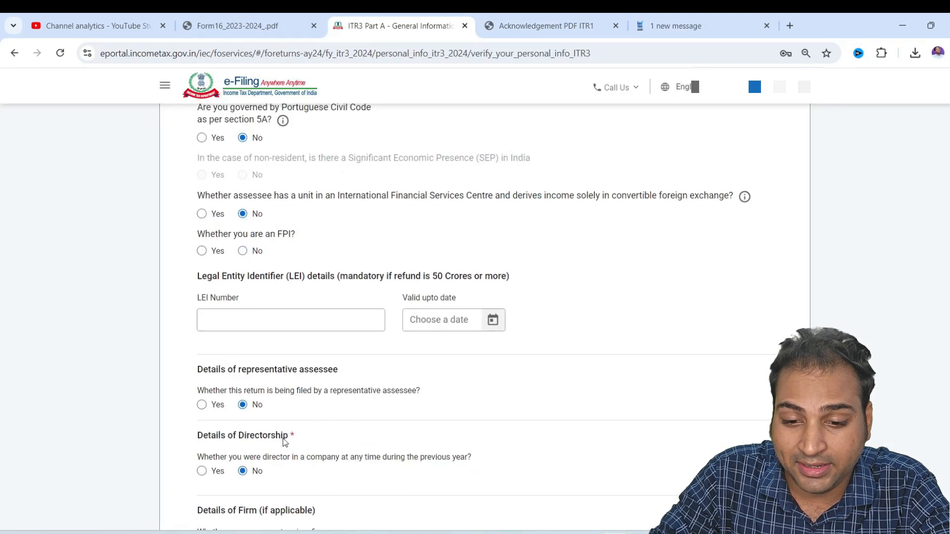
pyautogui.scroll(12, 285, 442)
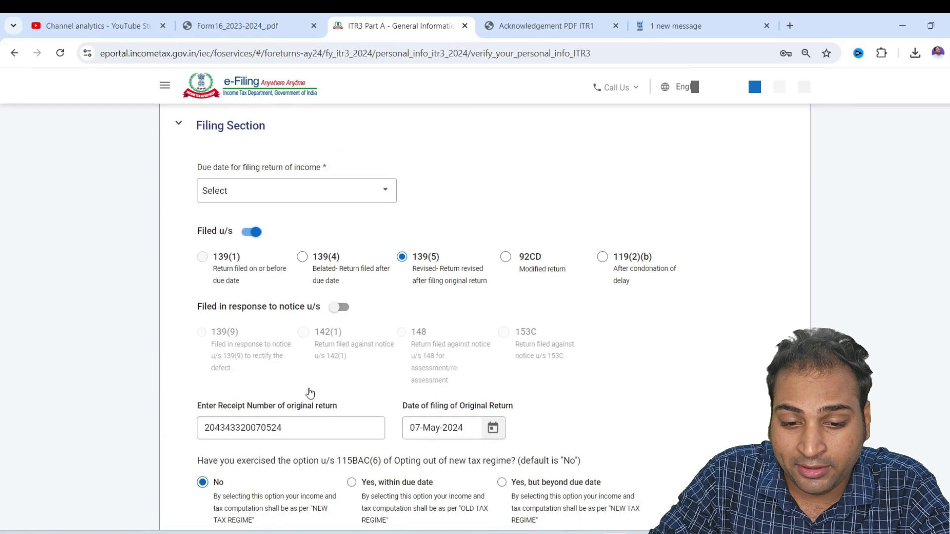
pyautogui.scroll(3, 311, 393)
pyautogui.click(312, 319)
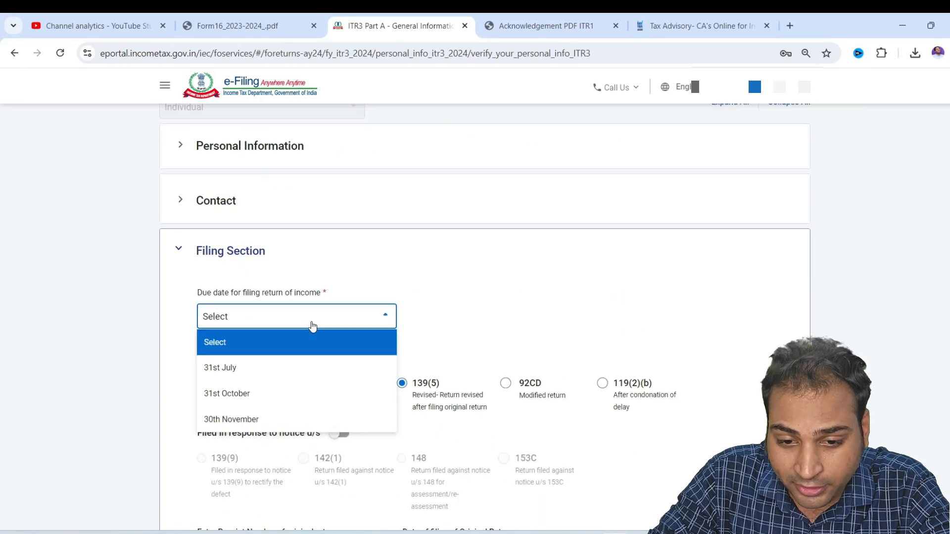
pyautogui.click(271, 370)
# - Set the residential status in India to Resident, with the previous-year stay condition under section 6(1)(a)
pyautogui.scroll(-5, 458, 365)
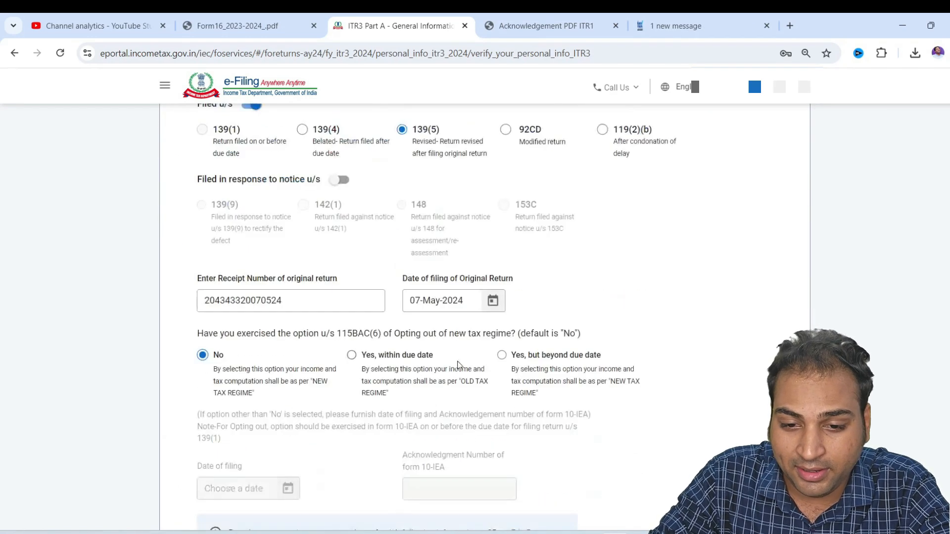
pyautogui.scroll(-3, 331, 328)
pyautogui.scroll(-4, 331, 328)
pyautogui.click(277, 292)
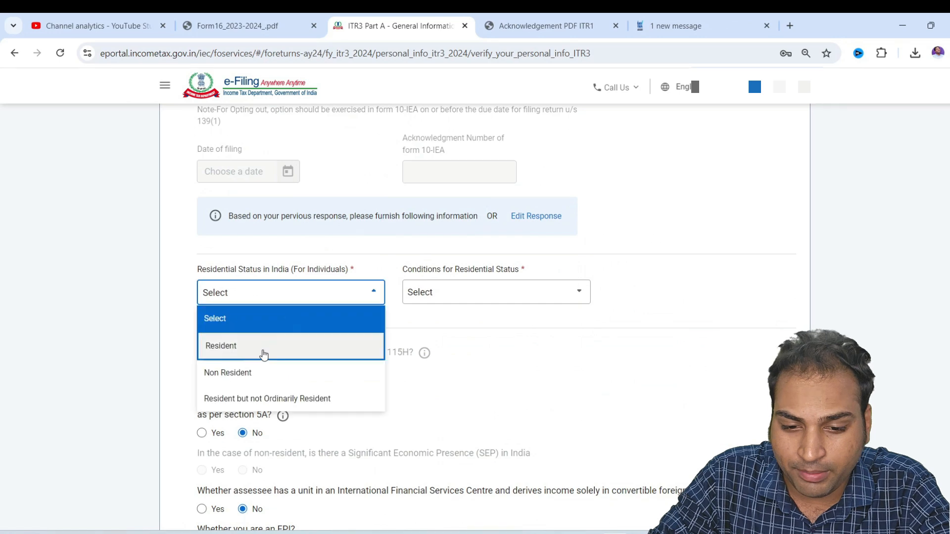
pyautogui.click(262, 347)
pyautogui.click(470, 293)
pyautogui.click(455, 362)
# - Answer No to being a partner in a firm and to holding unlisted equity shares, and save the Filing Section
pyautogui.scroll(-5, 208, 356)
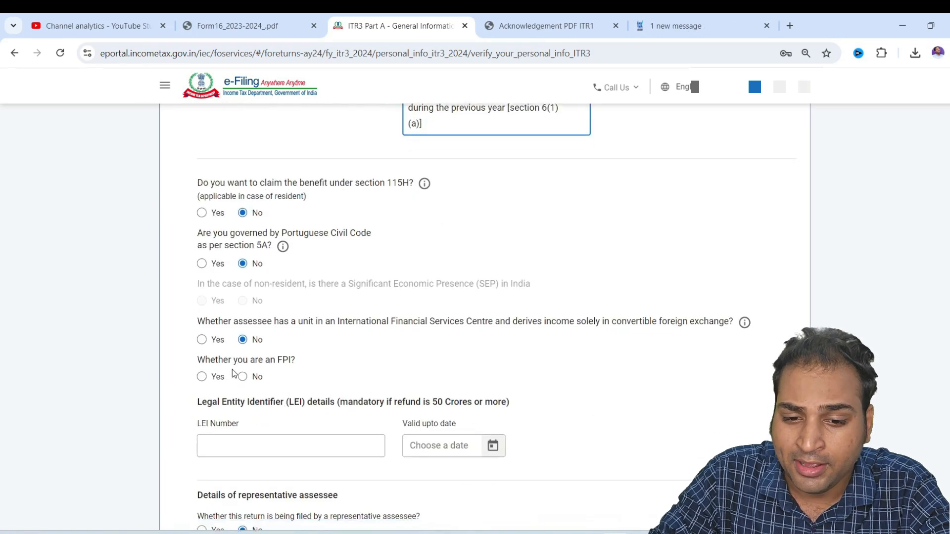
pyautogui.scroll(-4, 257, 321)
pyautogui.click(243, 366)
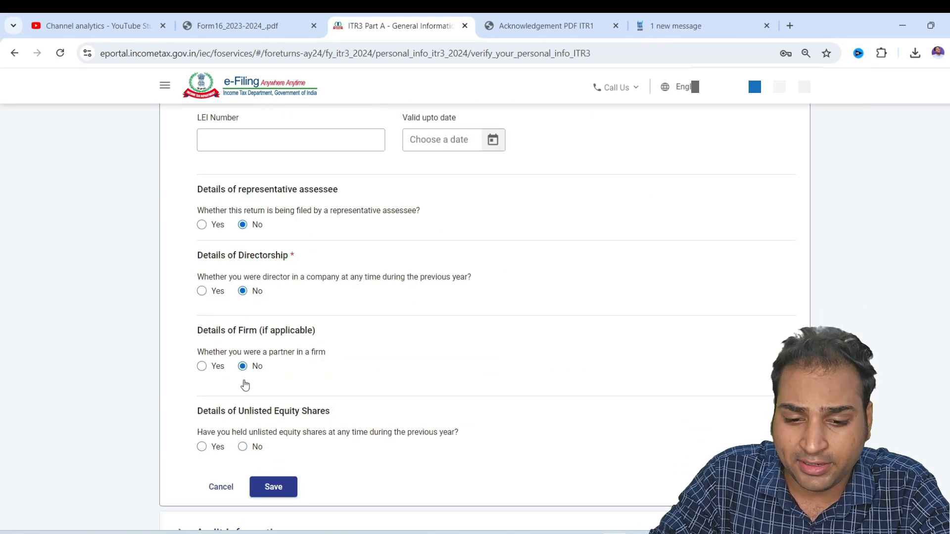
pyautogui.click(243, 446)
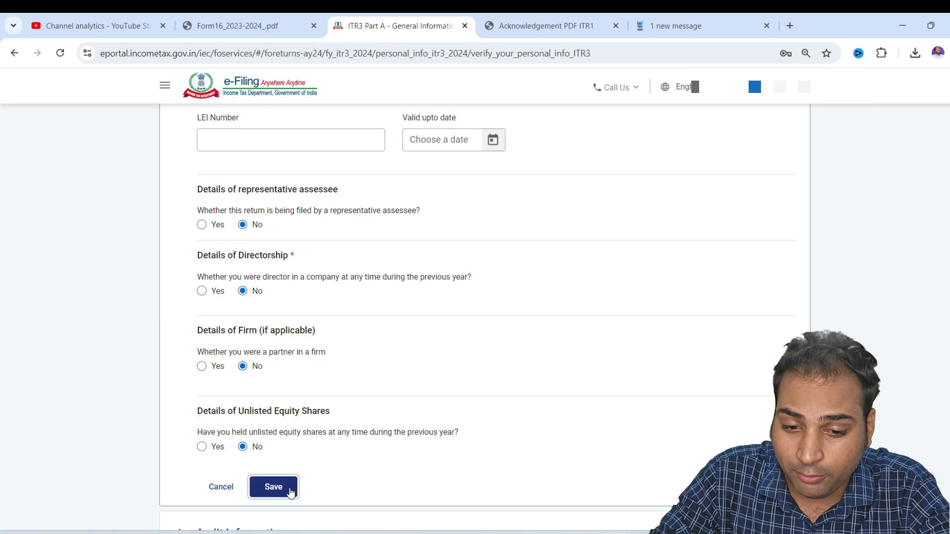
pyautogui.click(290, 489)
# - Open the Bank Details section and try to confirm Part A - General
pyautogui.click(331, 377)
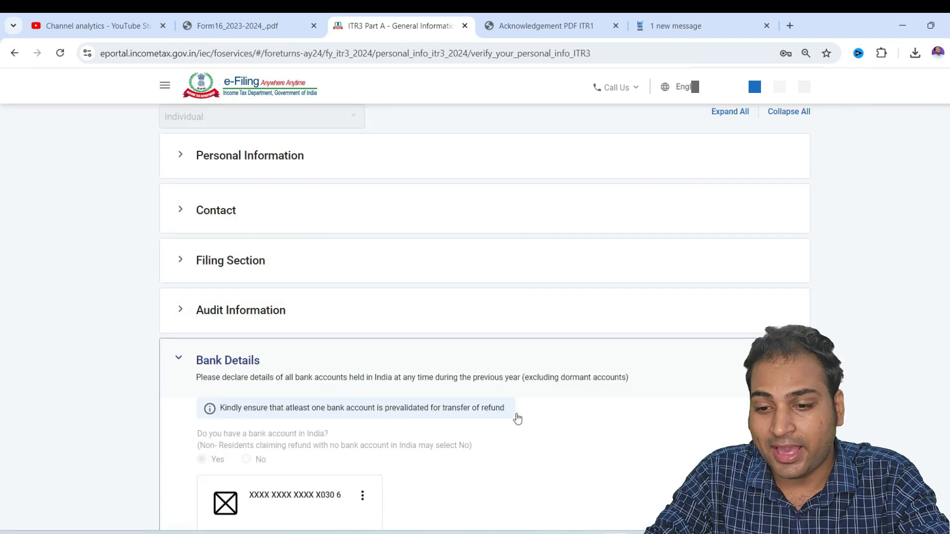
pyautogui.scroll(-5, 594, 435)
pyautogui.click(780, 415)
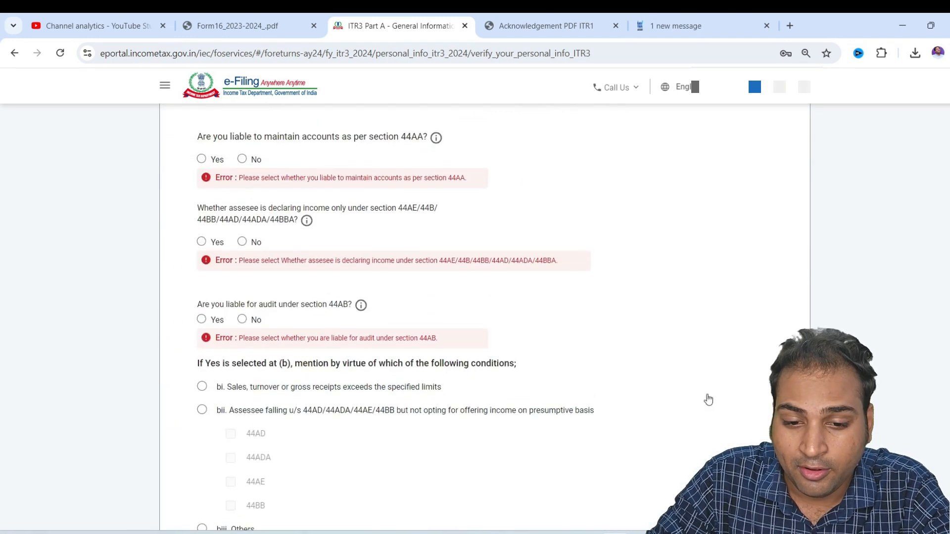
# - Answer No for sections 44AA, 44AE/44B/44BB/44AD/44ADA/44BBA and 44AB in Audit Information, and state that turnover does not exceed 1 crore
pyautogui.scroll(3, 544, 369)
pyautogui.click(243, 286)
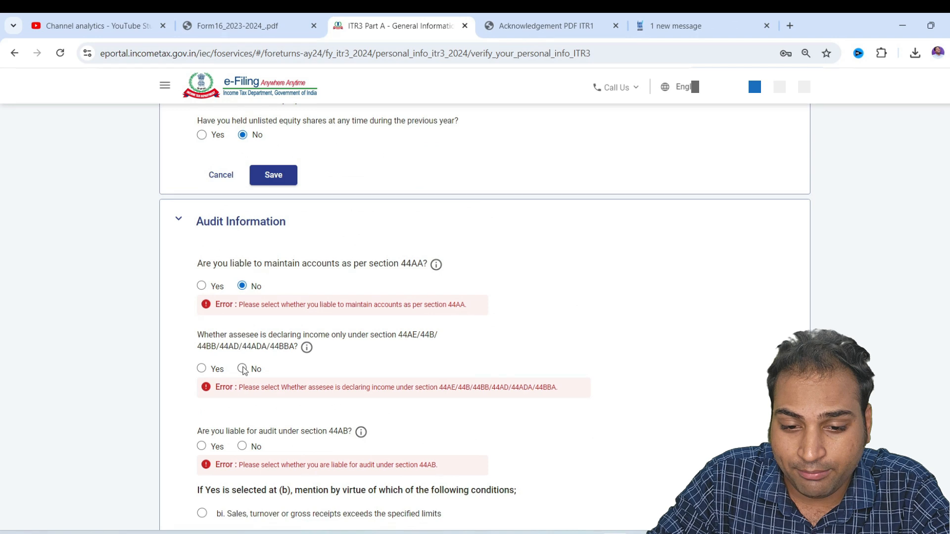
pyautogui.scroll(-1, 241, 367)
pyautogui.click(243, 283)
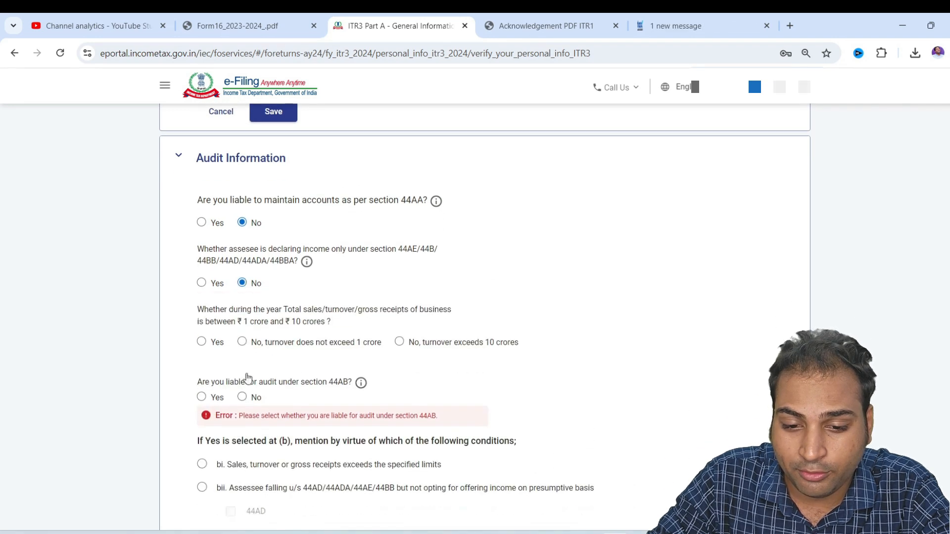
pyautogui.click(242, 397)
pyautogui.click(242, 342)
# - Answer No to furnishing another audit report, save Audit Information and confirm Part A - General
pyautogui.scroll(-3, 247, 345)
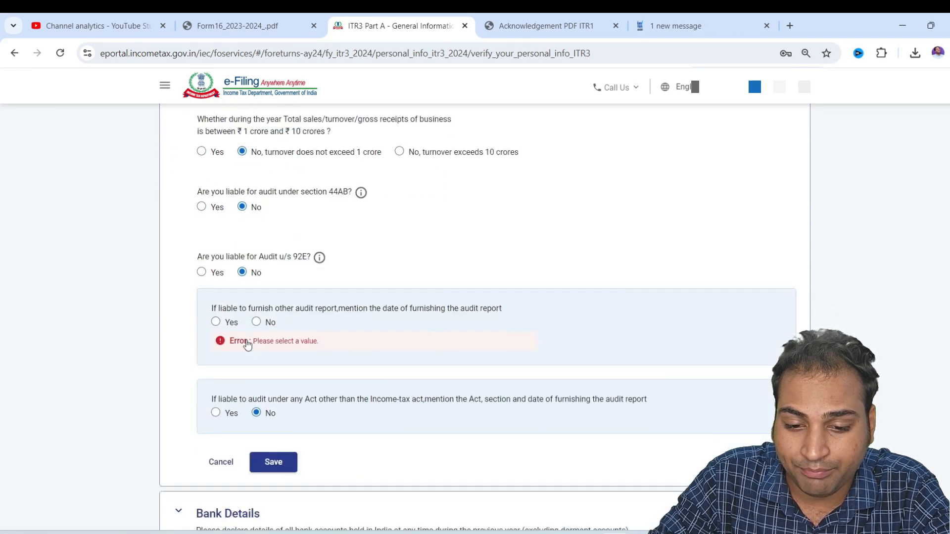
pyautogui.click(275, 462)
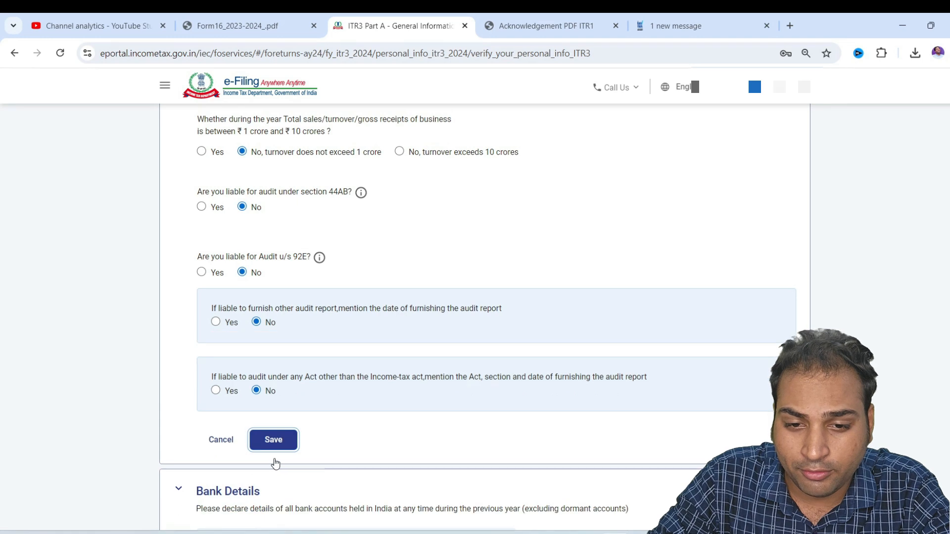
pyautogui.scroll(2, 278, 440)
pyautogui.scroll(-4, 292, 418)
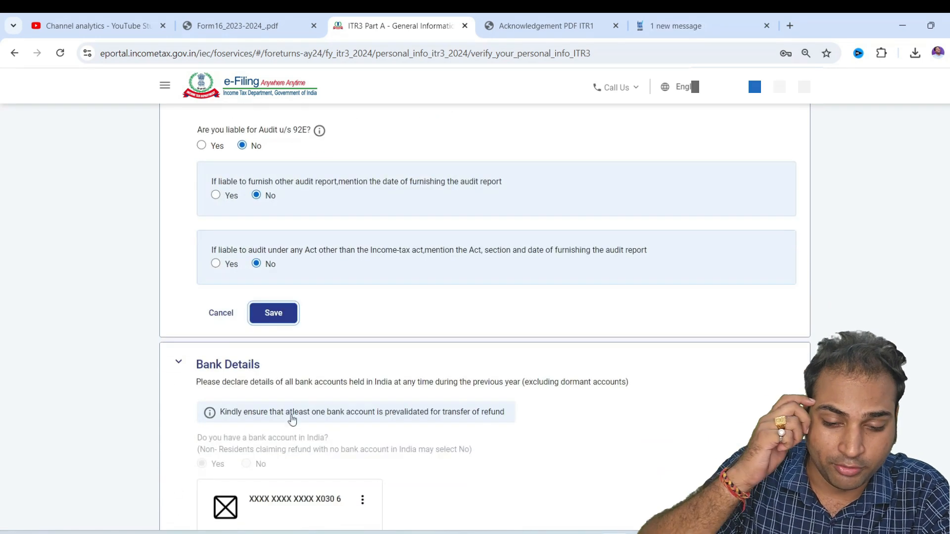
pyautogui.click(271, 314)
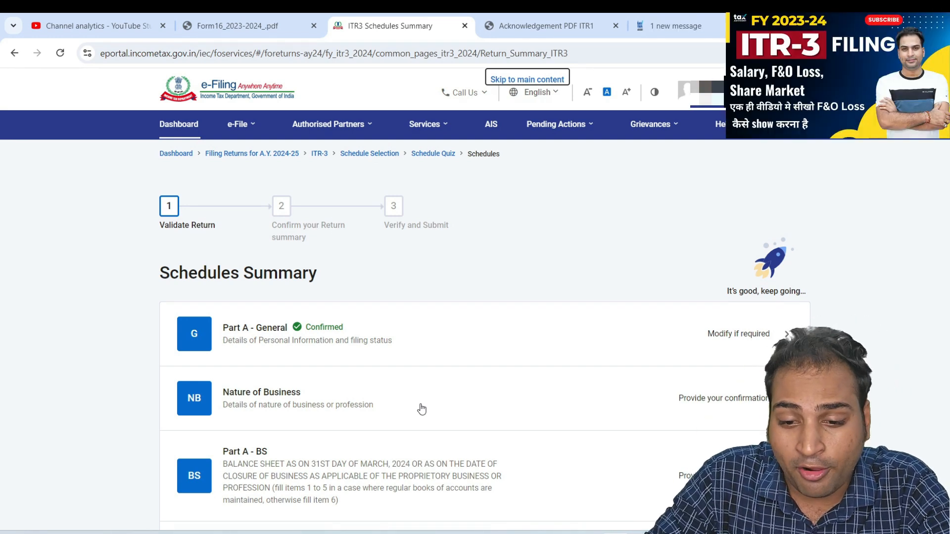
# - Look over the ITR-3 Schedules Summary and start filing another income tax return from the e-File options
pyautogui.scroll(-5, 439, 348)
pyautogui.scroll(5, 391, 320)
pyautogui.click(237, 122)
pyautogui.moveTo(317, 153)
pyautogui.click(240, 124)
pyautogui.moveTo(277, 153)
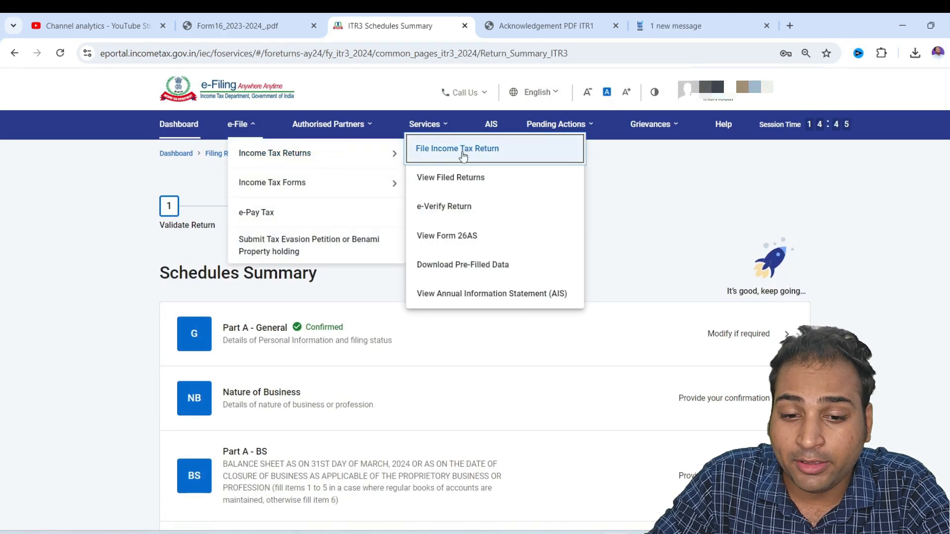
pyautogui.click(459, 150)
# - Choose assessment year 2024-25 with the Online filing mode and start a new filing
pyautogui.click(263, 261)
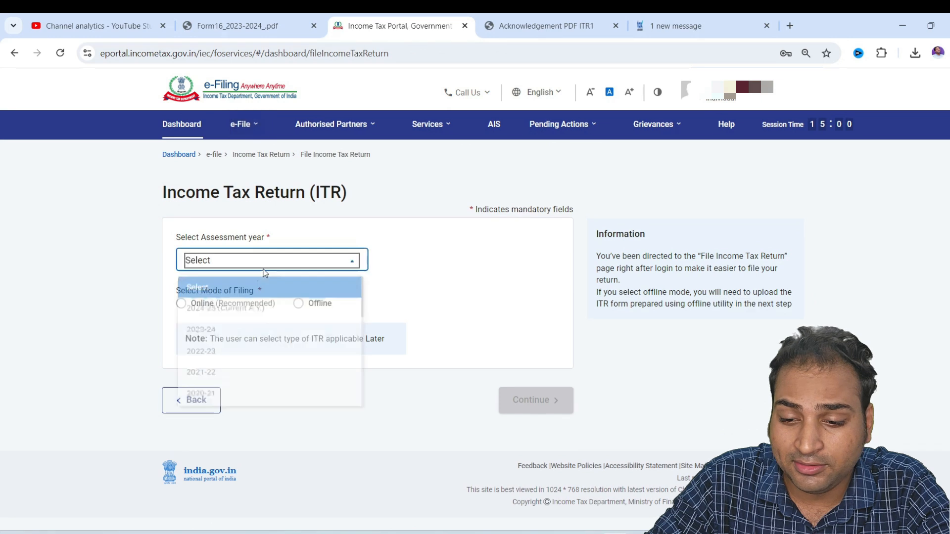
pyautogui.click(198, 316)
pyautogui.click(180, 306)
pyautogui.click(532, 401)
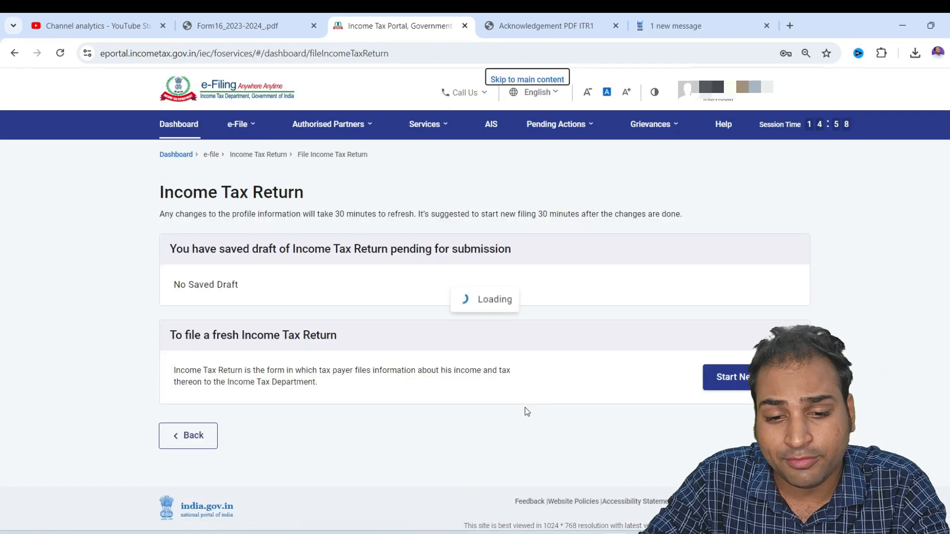
pyautogui.click(729, 424)
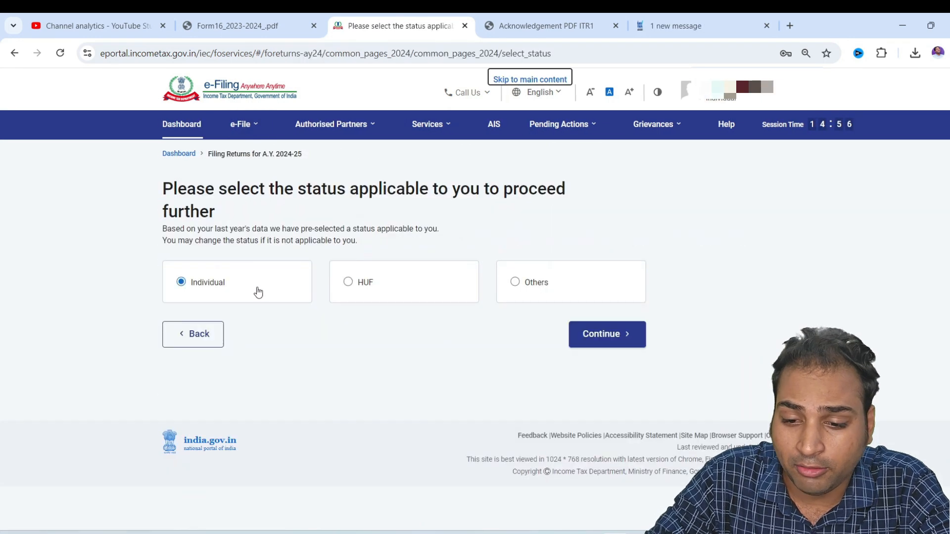
# - Continue with the Individual status, select ITR-4 as the form and proceed with it
pyautogui.click(624, 338)
pyautogui.click(513, 296)
pyautogui.scroll(-3, 510, 361)
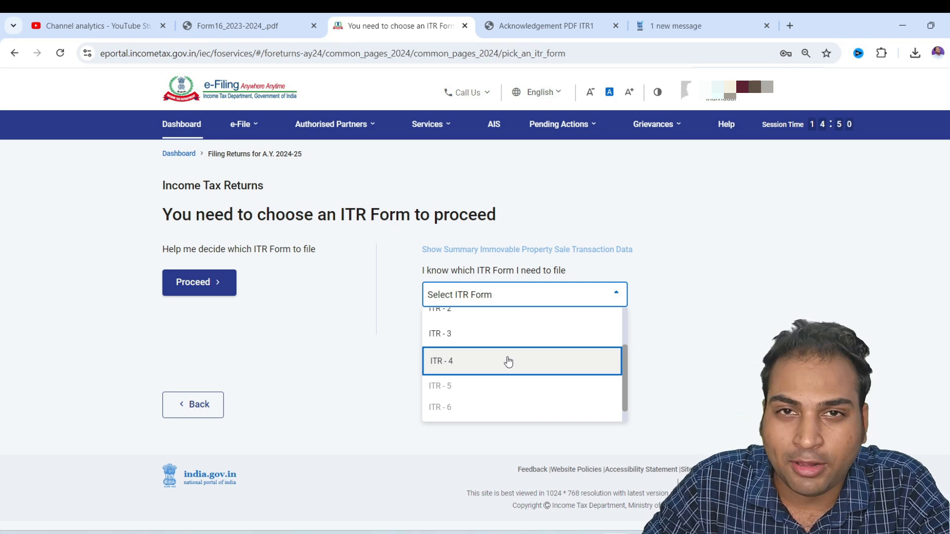
pyautogui.click(447, 361)
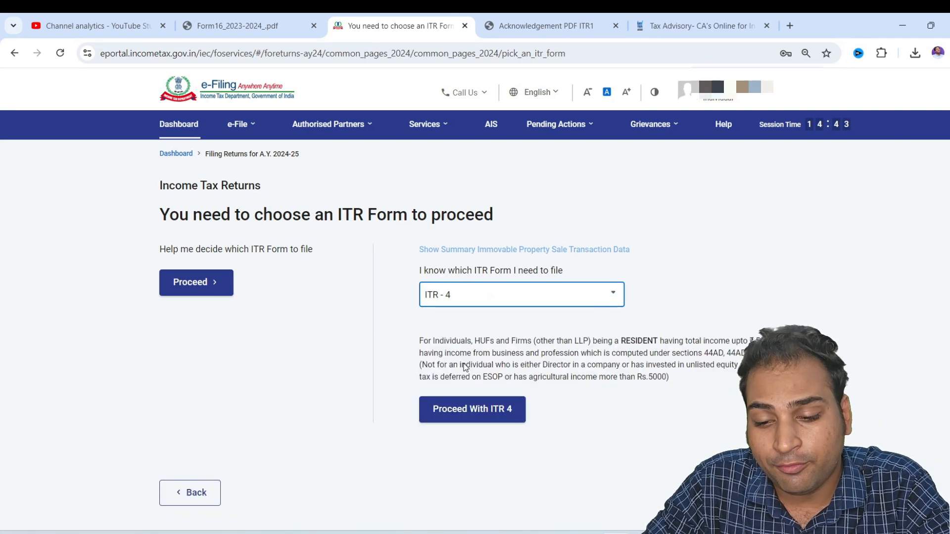
pyautogui.click(484, 411)
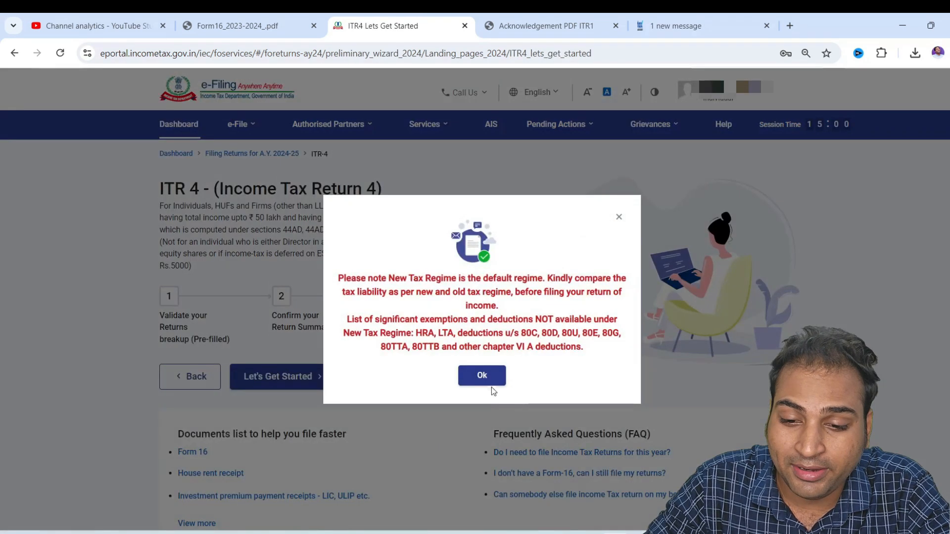
# - Acknowledge the new tax regime notice, get started with ITR-4, give the reason for filing and acknowledge the pre-filled data notice
pyautogui.click(492, 383)
pyautogui.click(312, 378)
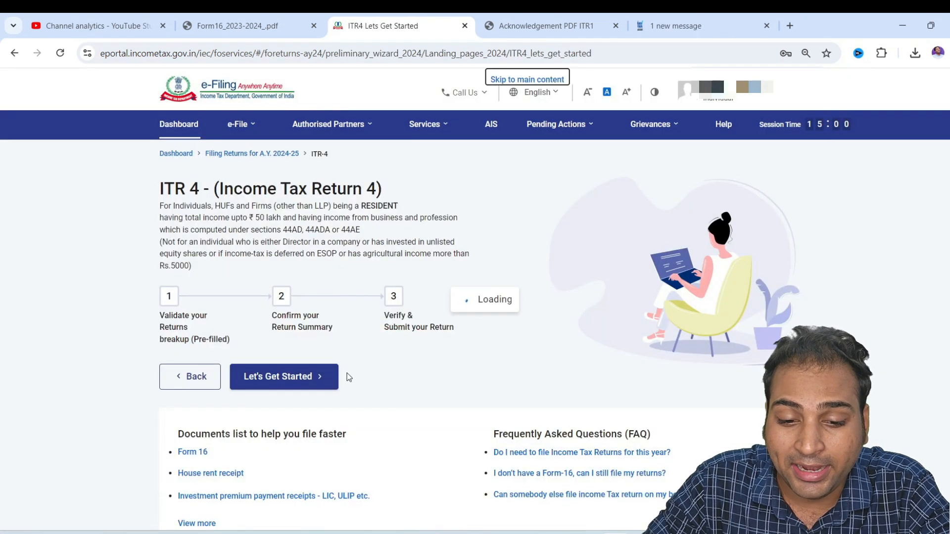
pyautogui.click(178, 407)
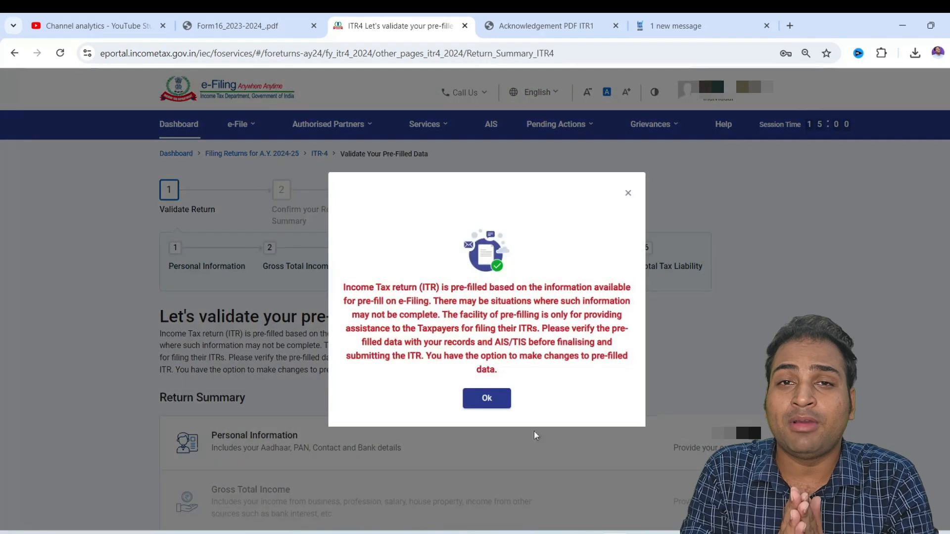
pyautogui.click(494, 405)
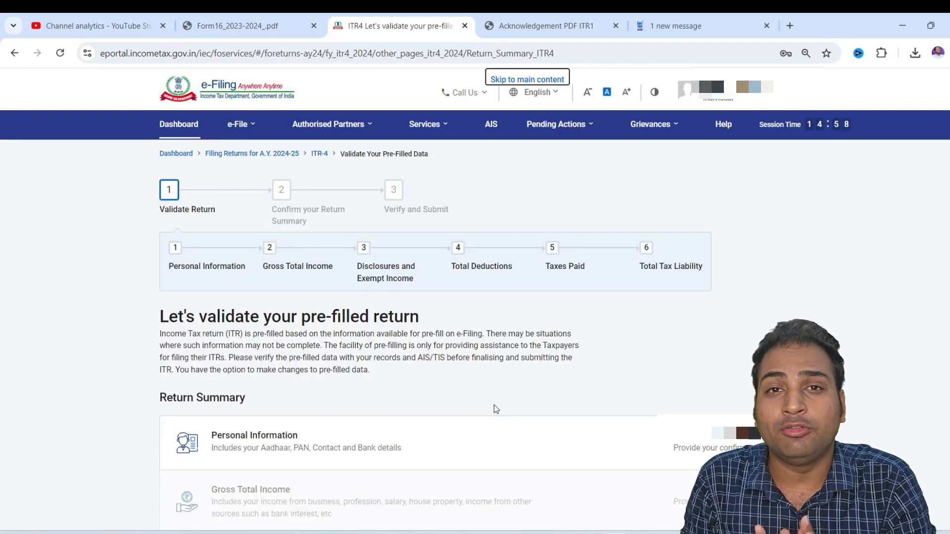